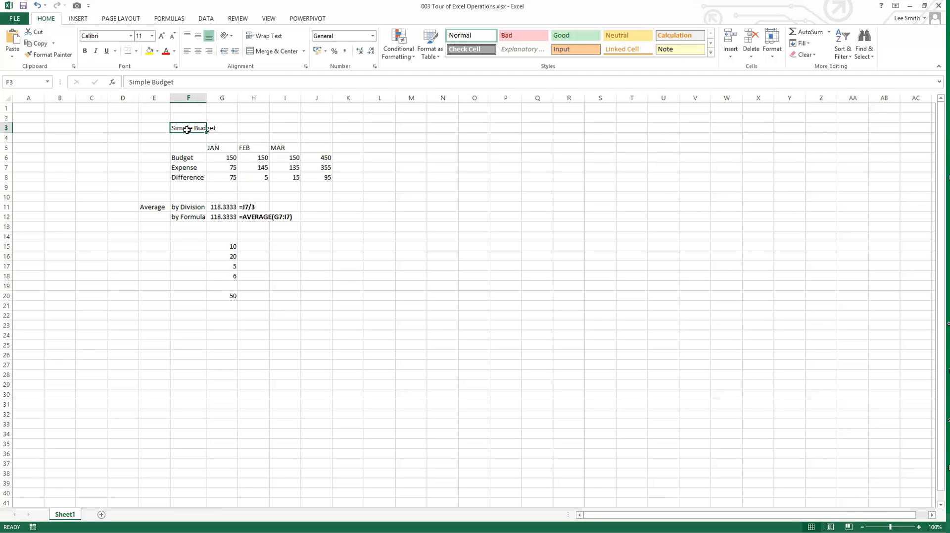
Step: Try bold, italic and underline on the Simple Budget title, leaving only bold applied
click(85, 52)
click(95, 52)
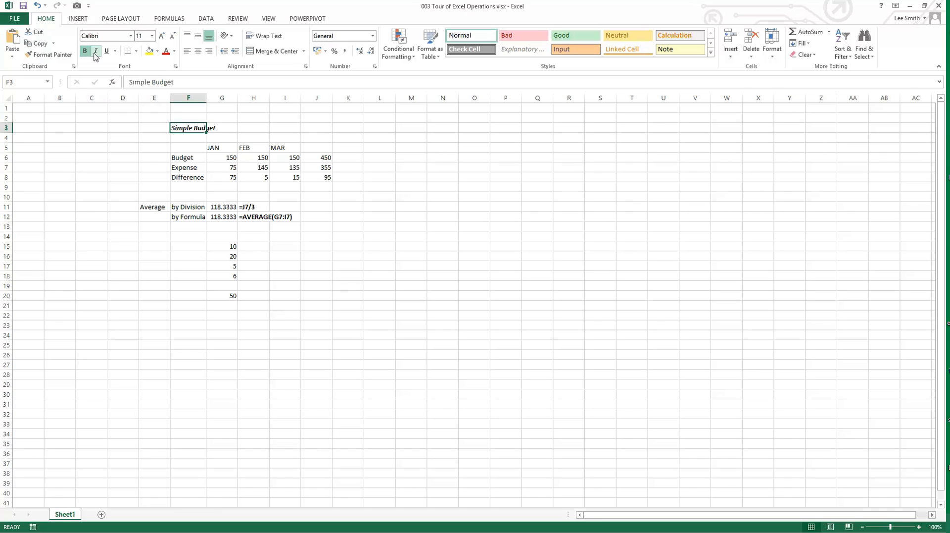
click(106, 52)
click(95, 52)
click(85, 51)
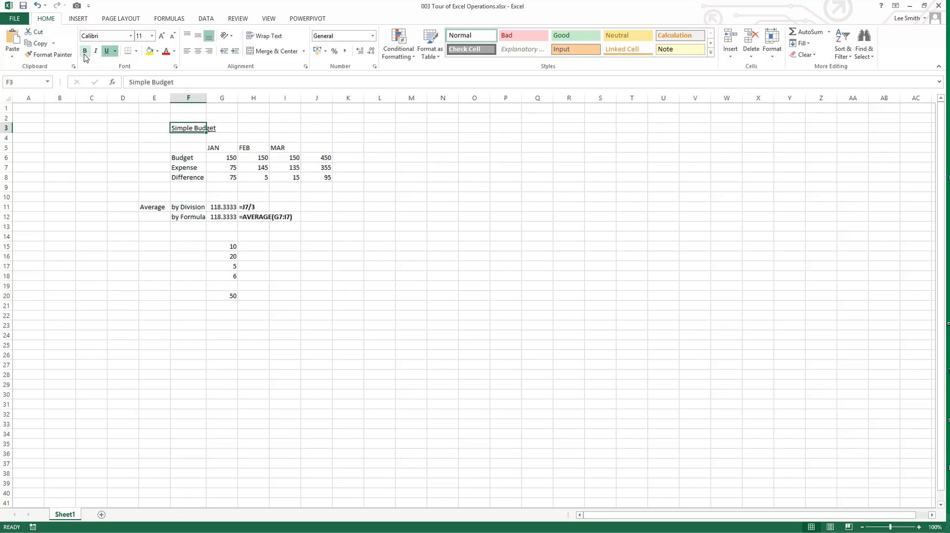
click(107, 52)
click(85, 51)
click(119, 138)
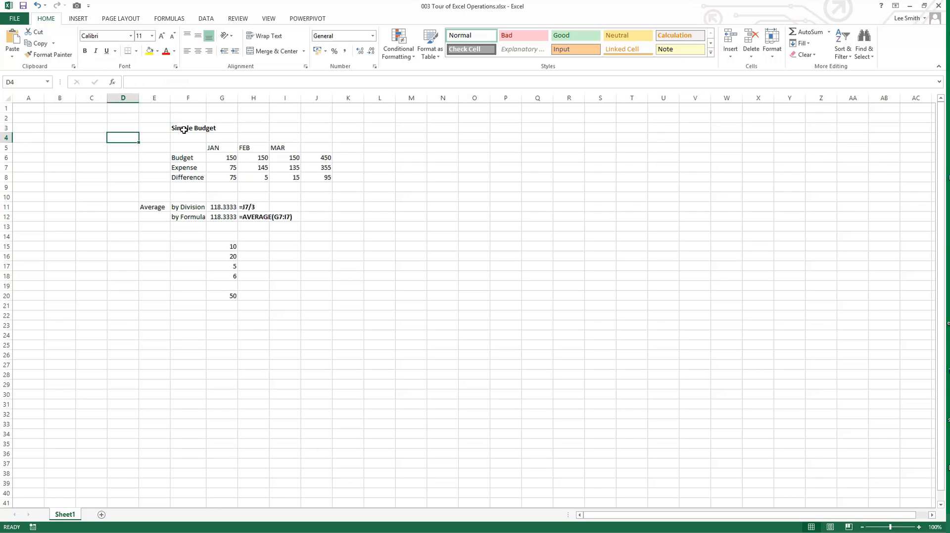
Step: Try Merge & Center on the title across F3:J3, and undo the merge
drag(184, 130, 320, 132)
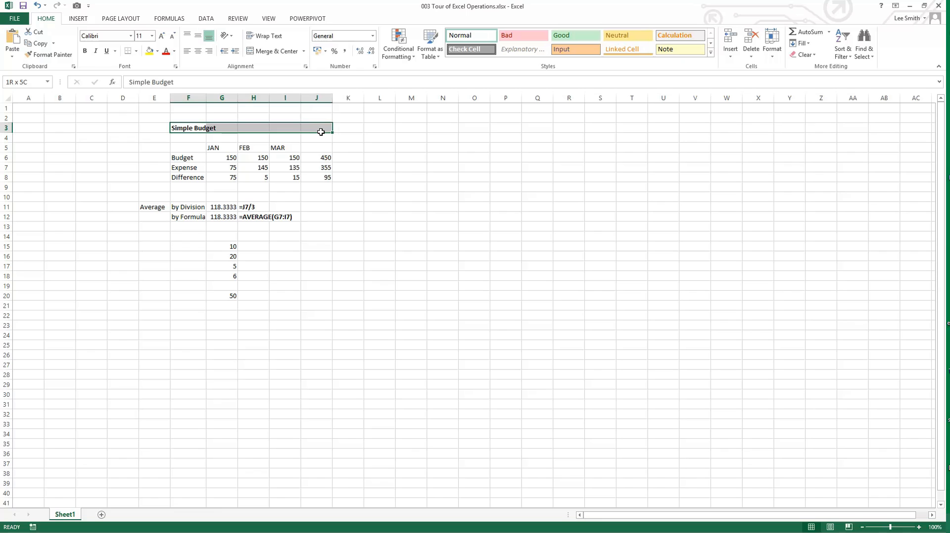
click(272, 51)
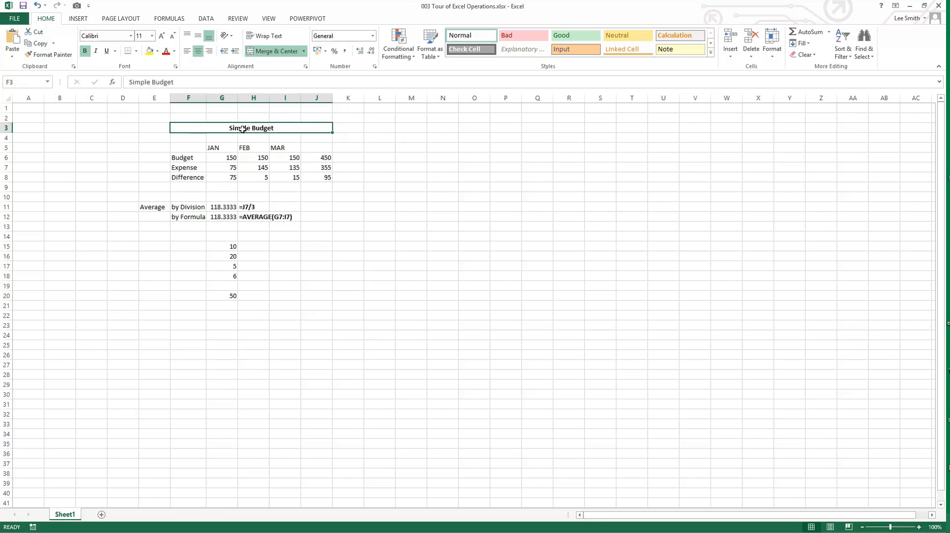
click(38, 6)
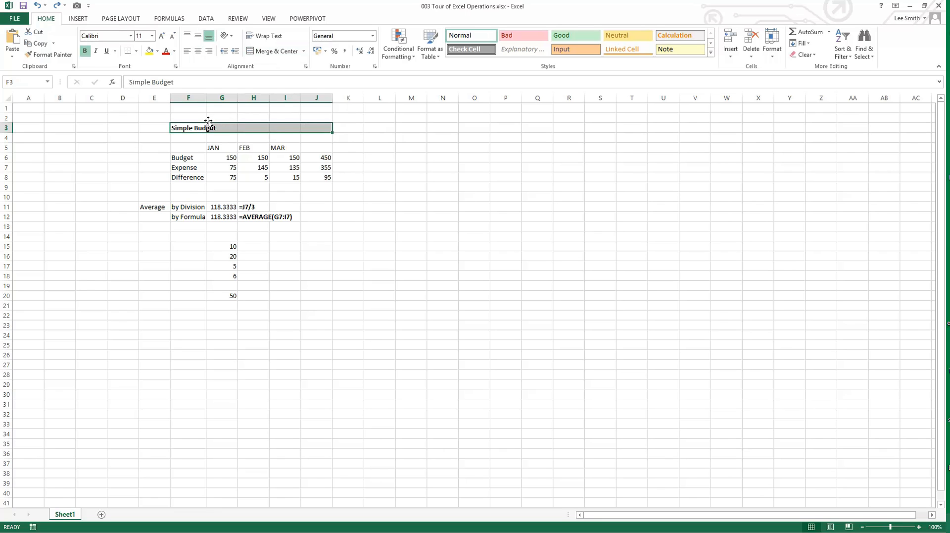
Step: Set the horizontal alignment of F3:J3 to Center Across Selection
right_click(307, 129)
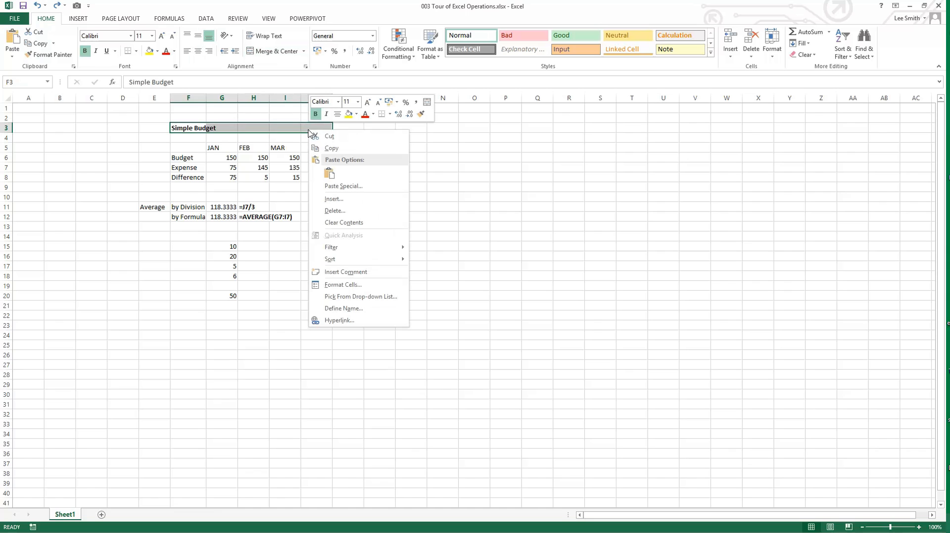
click(375, 283)
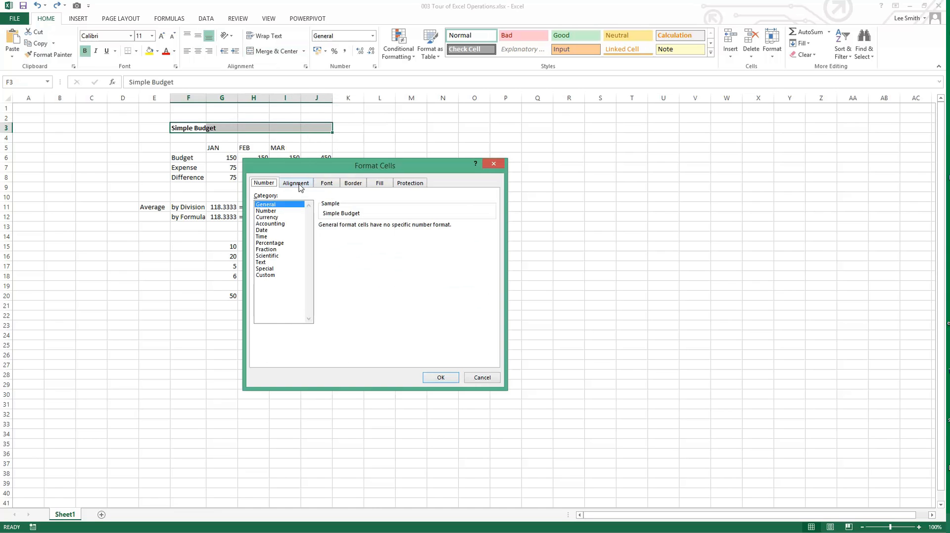
click(300, 185)
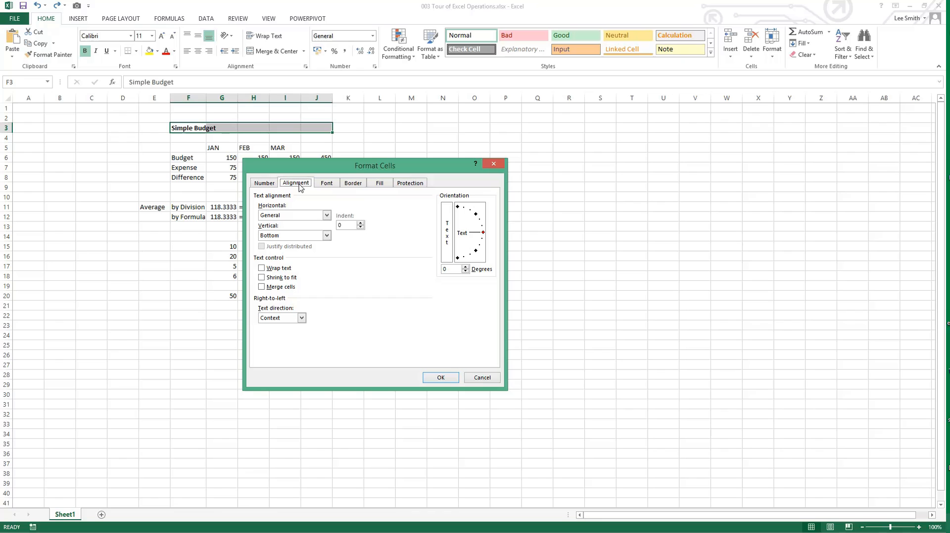
click(327, 215)
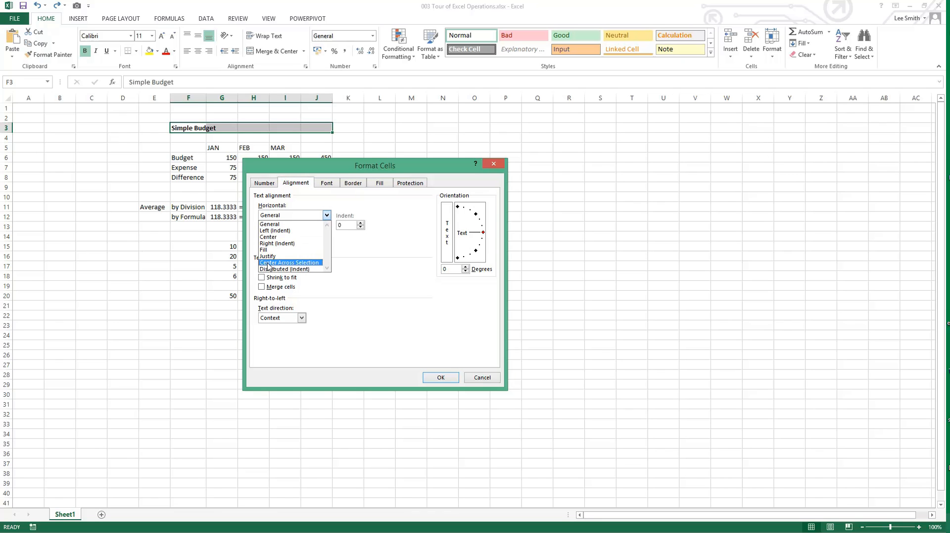
click(306, 265)
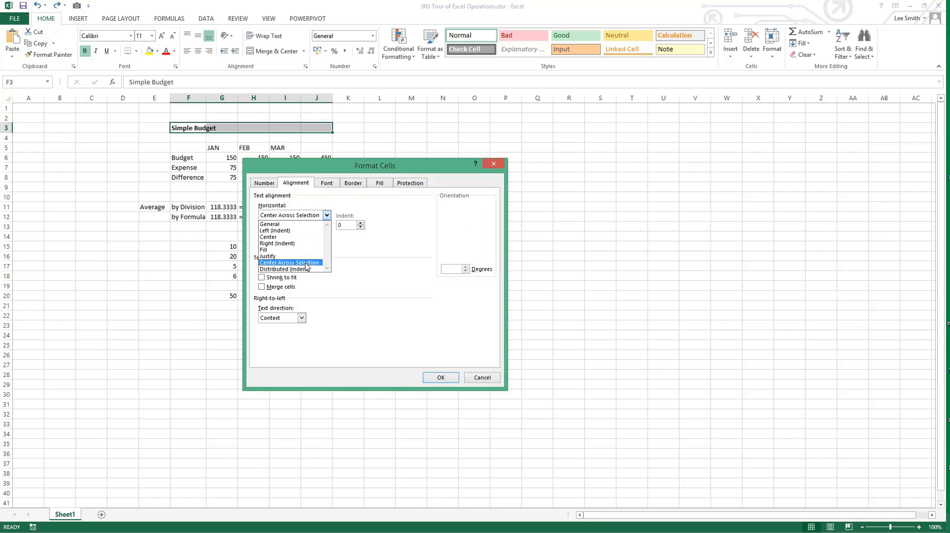
click(431, 377)
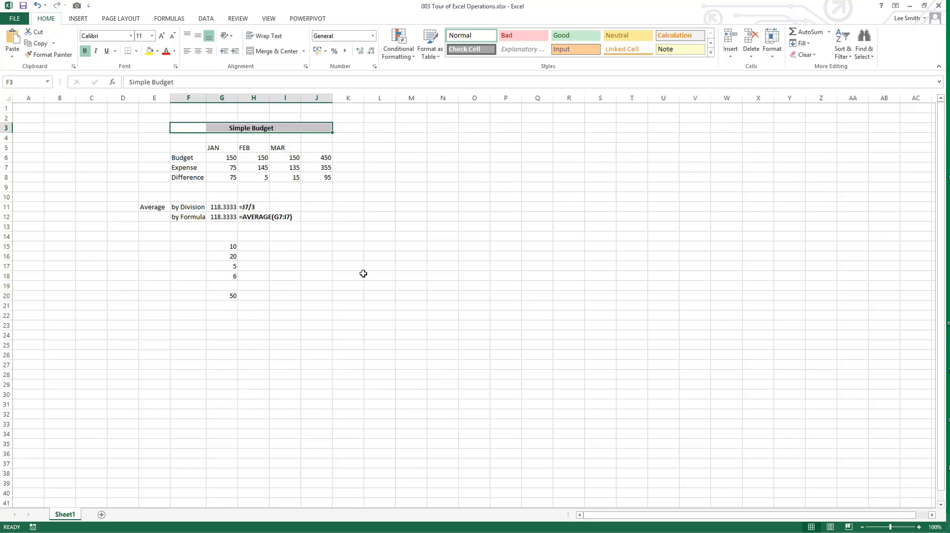
Step: Check cells F3 to J3 one by one to see whether they can be selected separately
click(350, 255)
click(297, 130)
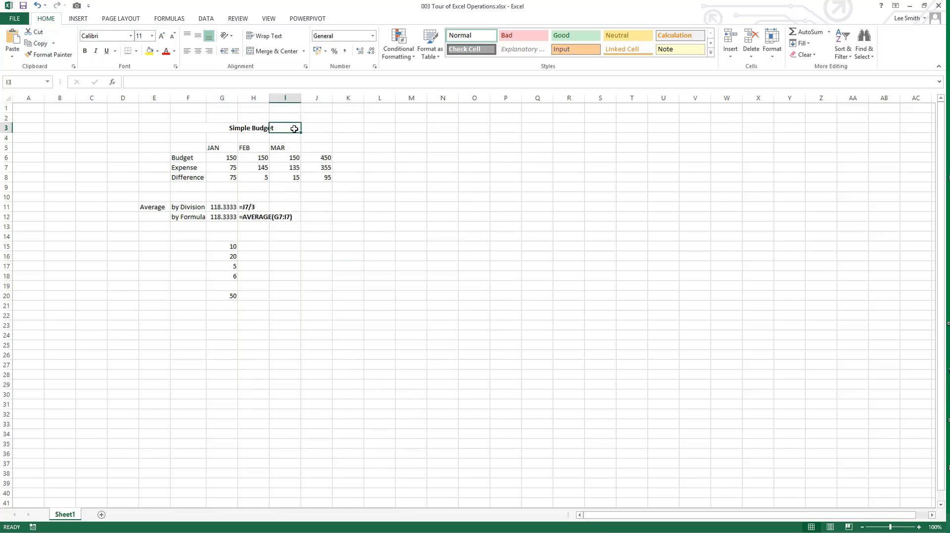
click(314, 128)
click(256, 129)
click(225, 129)
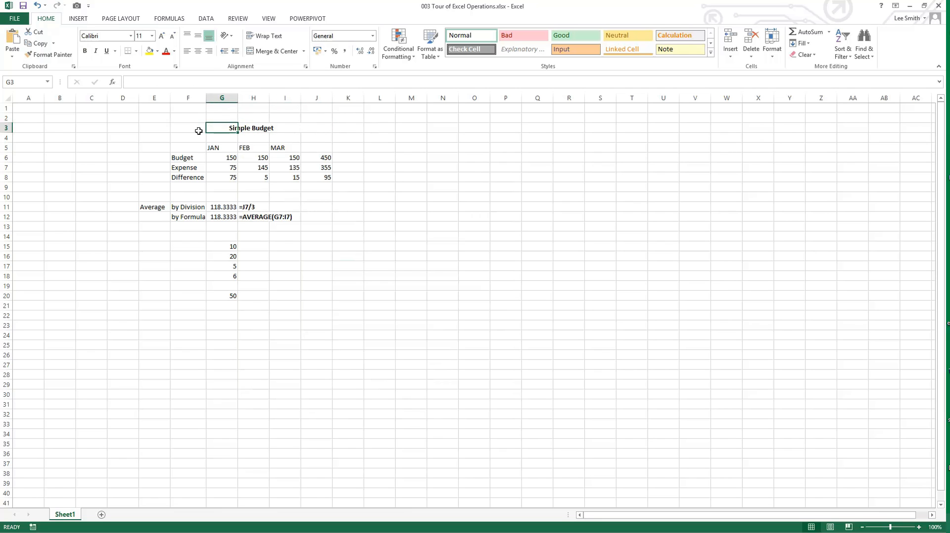
click(189, 130)
click(131, 186)
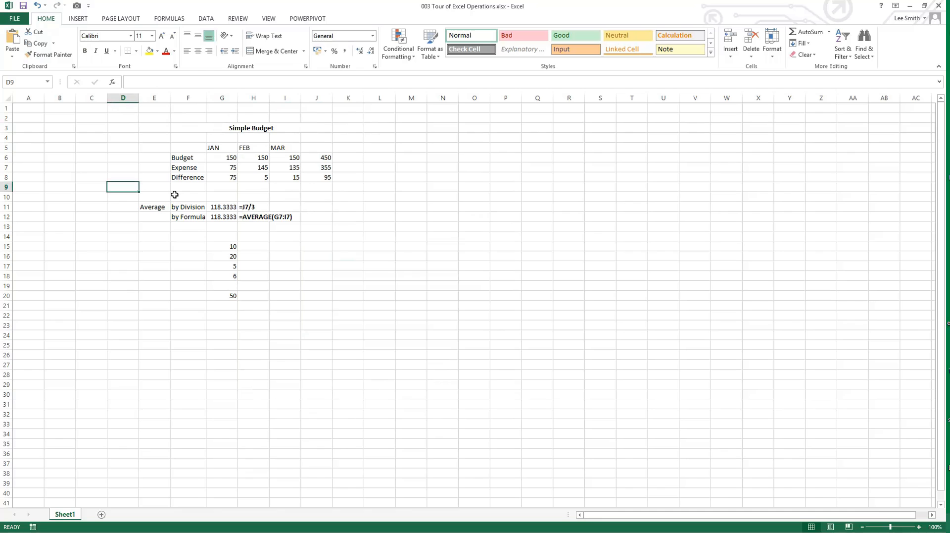
Step: Enlarge the font of the title in F3 to size 16 and reduce it to 12
click(241, 127)
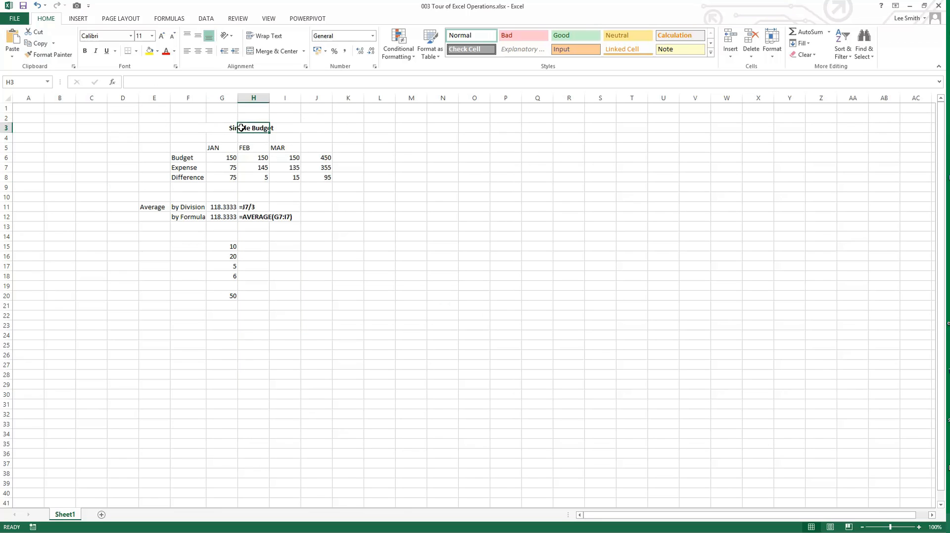
click(195, 129)
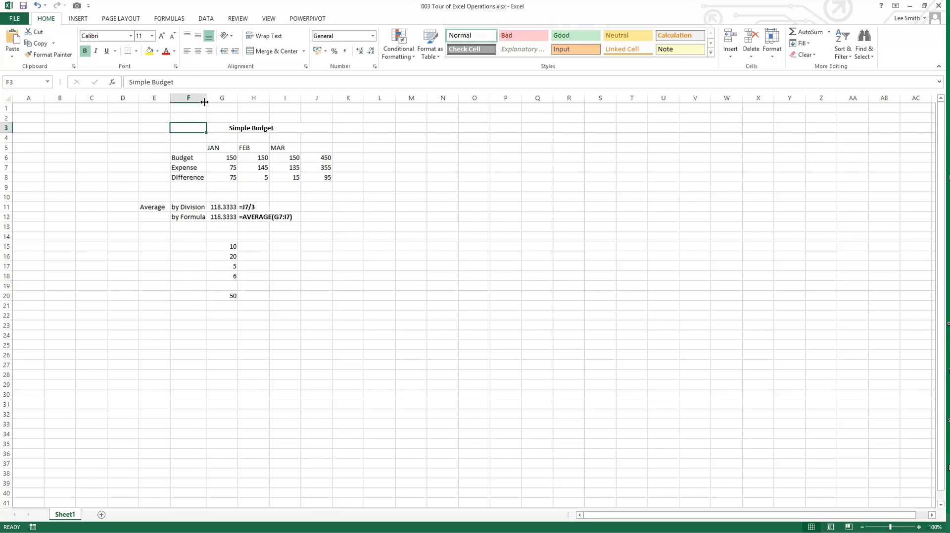
click(163, 36)
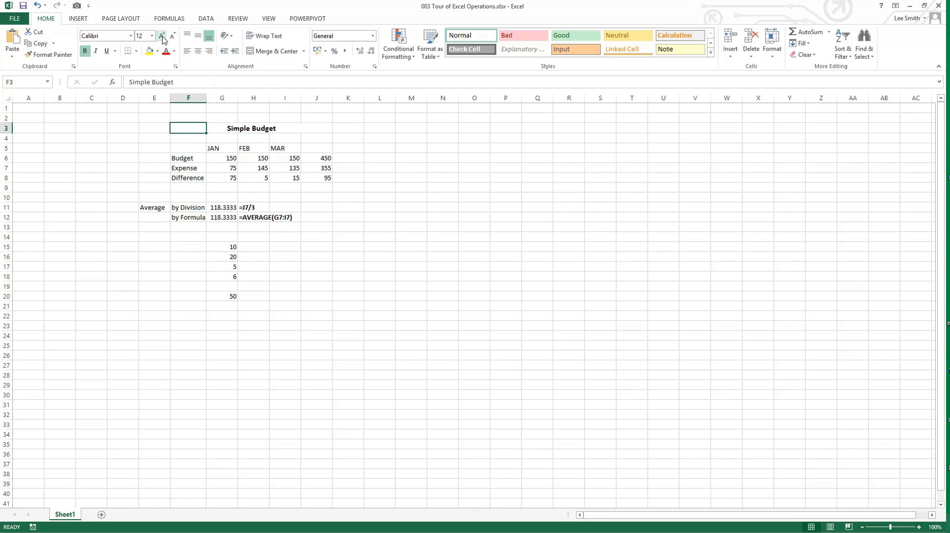
click(162, 36)
click(162, 36)
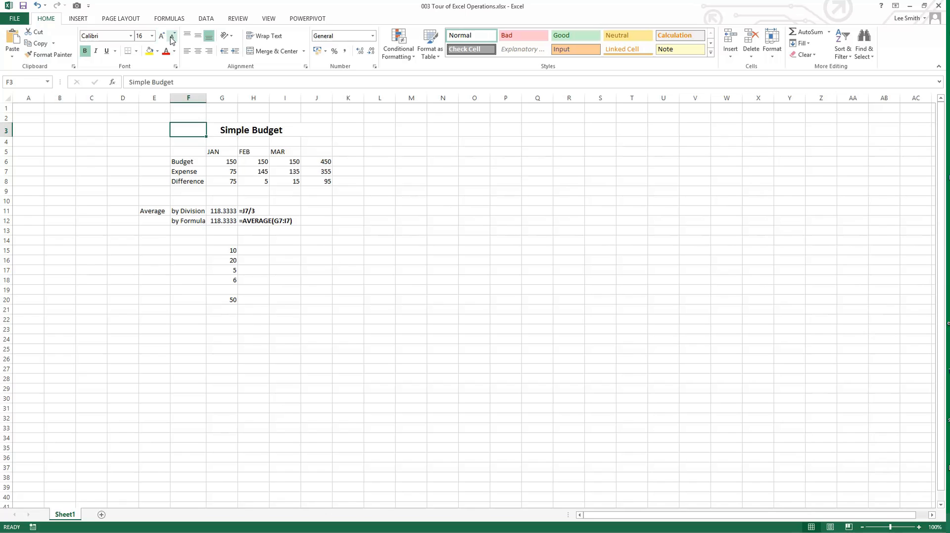
click(172, 38)
click(173, 39)
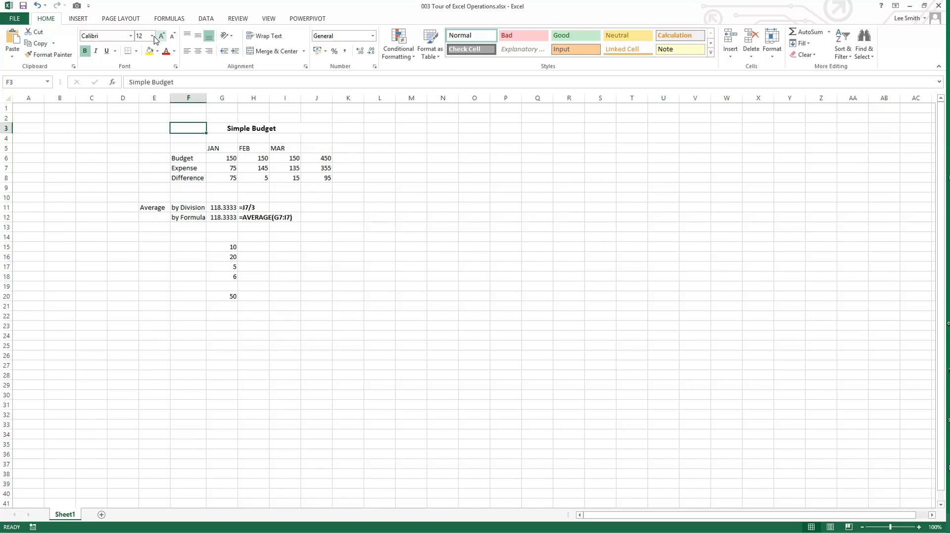
Step: Try font size 26 on the Simple Budget title, and undo the change
click(152, 35)
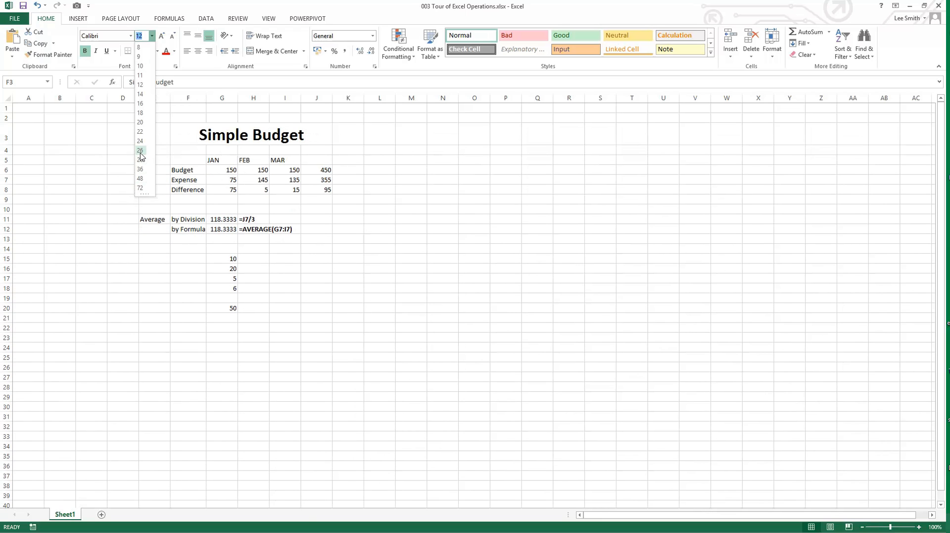
click(140, 151)
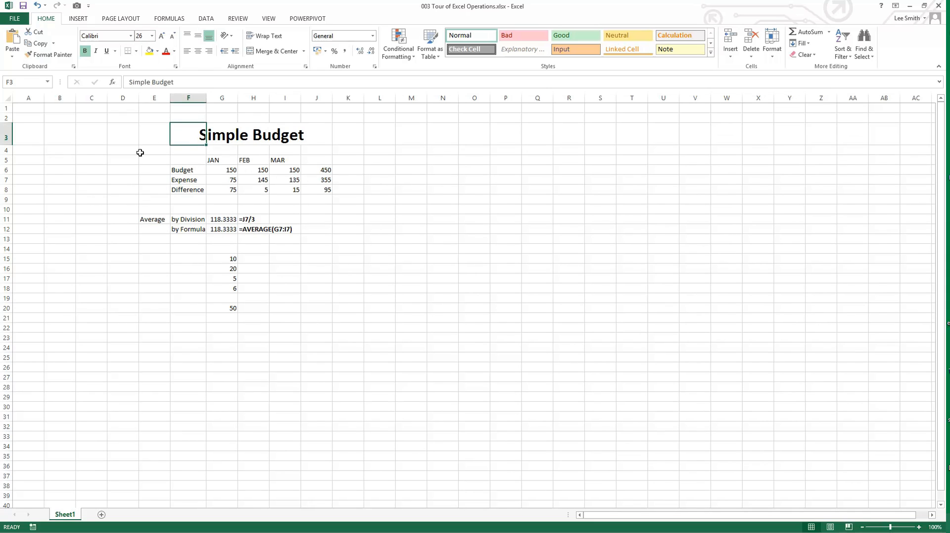
key(ctrl+z)
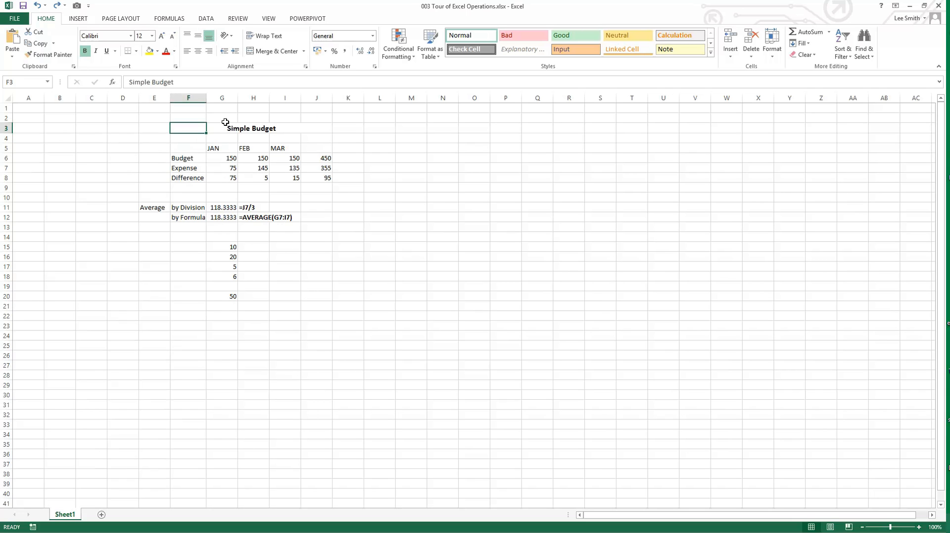
Step: Change the title's font to Berlin Sans FB and remove its bold formatting
click(131, 38)
drag(217, 66, 218, 95)
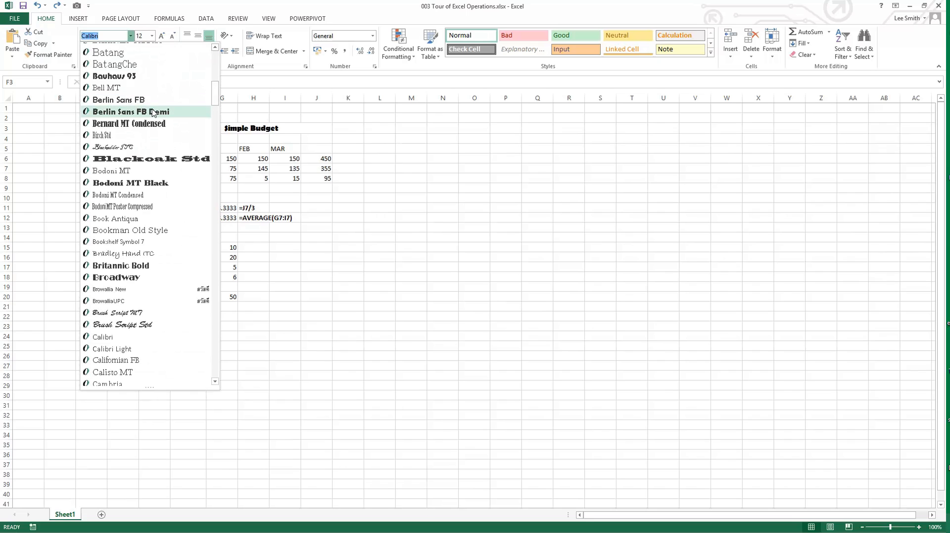
click(140, 99)
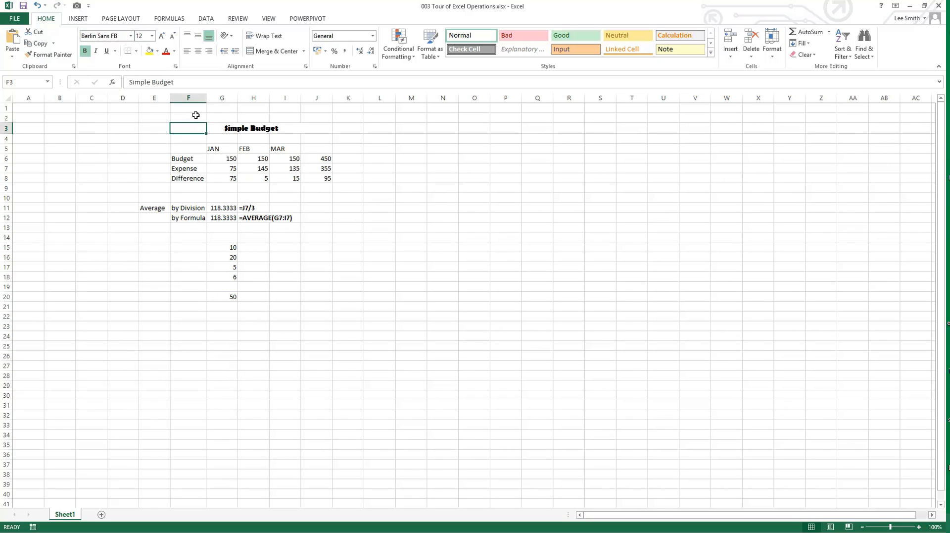
click(85, 51)
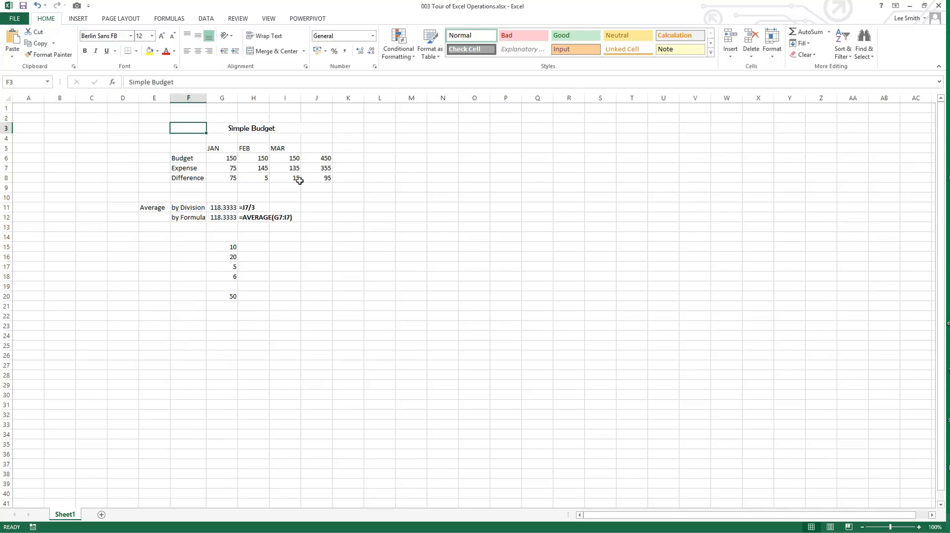
Step: Try yellow and orange fill colors on the February expense in H7, and clear the fill
click(255, 169)
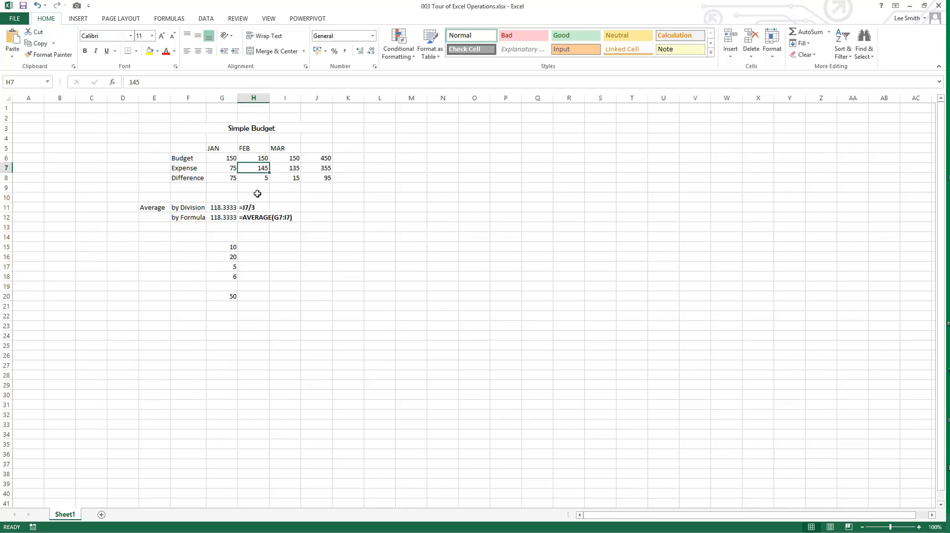
click(150, 51)
click(158, 51)
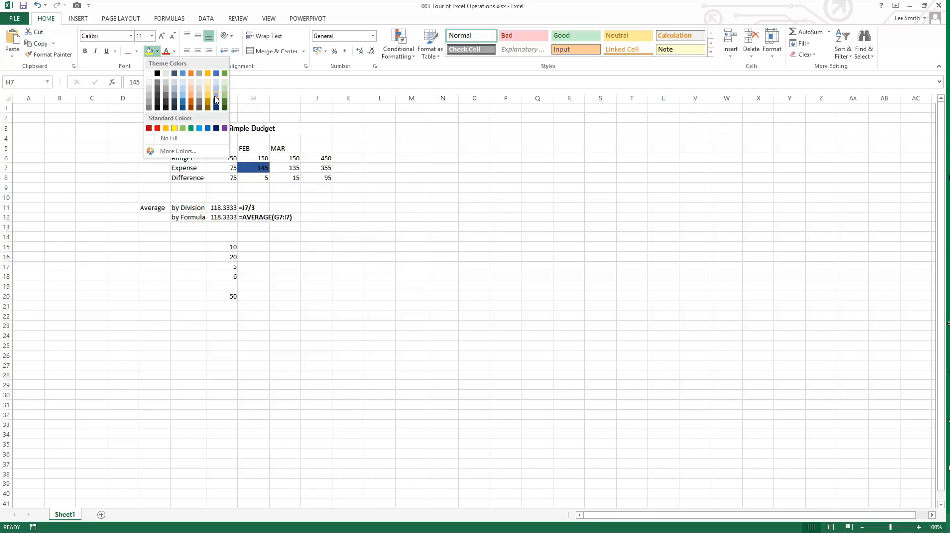
click(166, 128)
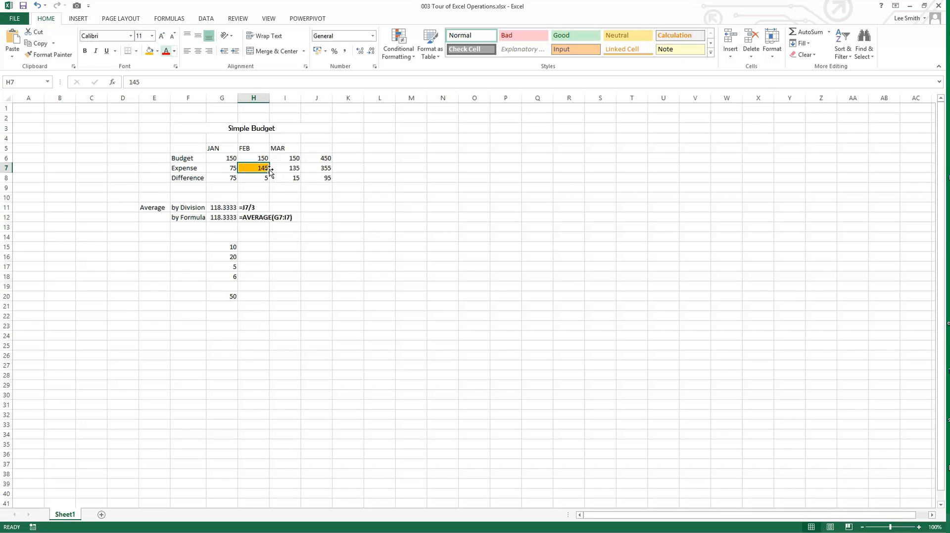
click(157, 51)
click(166, 139)
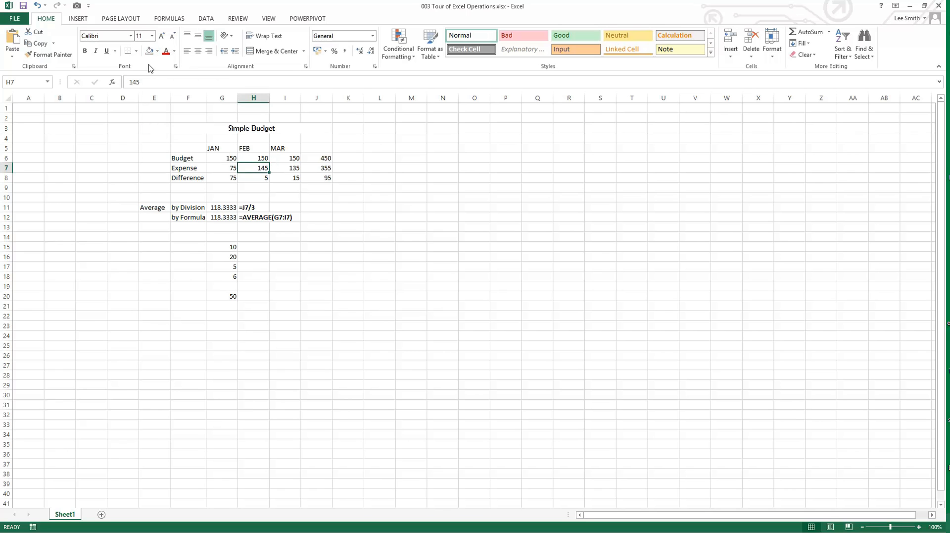
Step: Examine the standard and custom choices among the additional fill colors for H7, and close without picking one
click(157, 51)
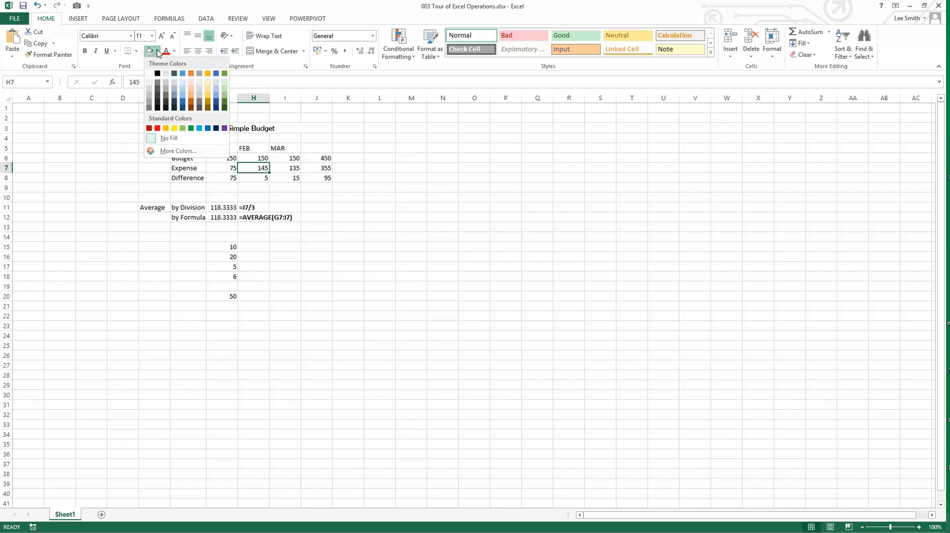
click(173, 151)
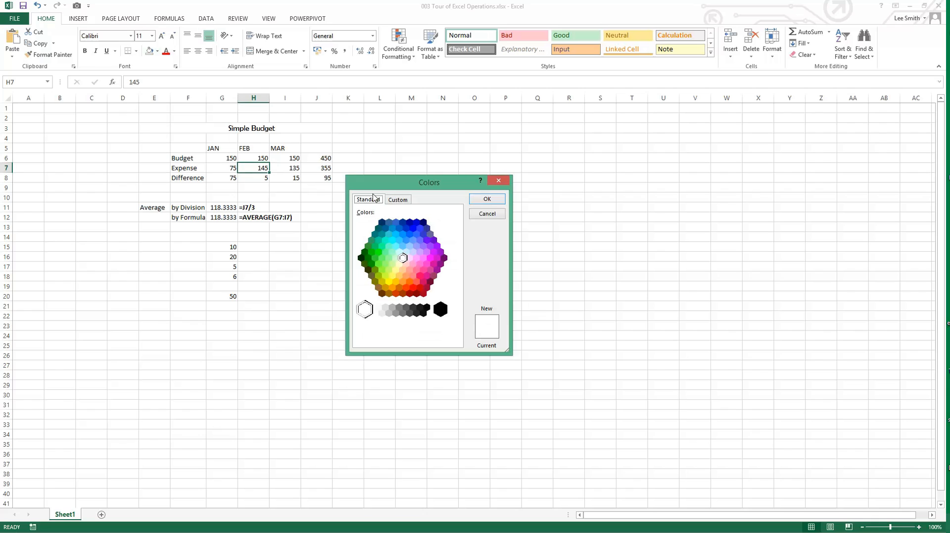
click(398, 200)
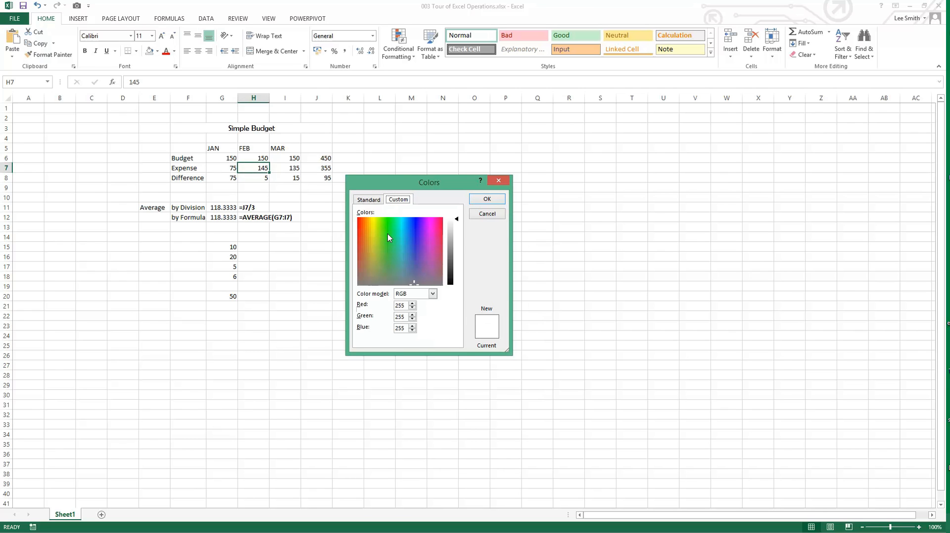
click(479, 215)
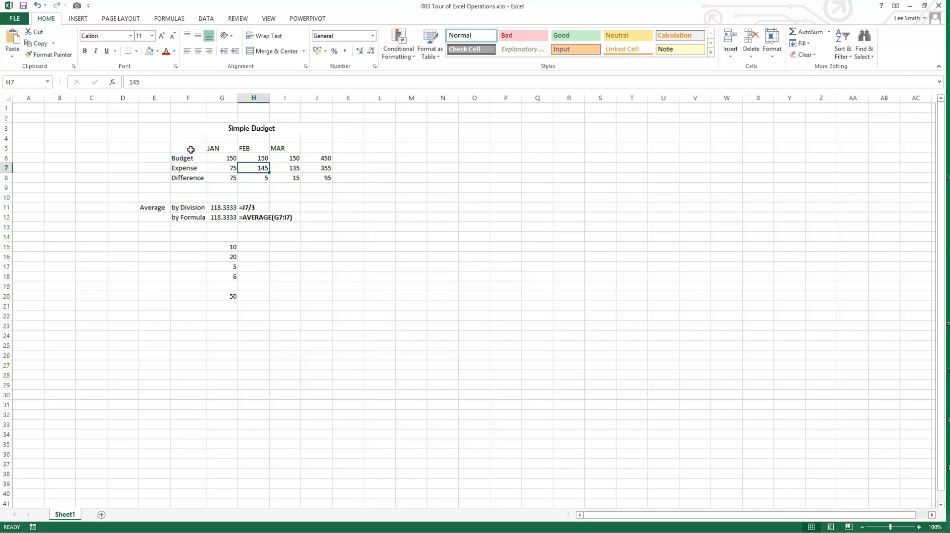
Step: Apply a Thick Box Border around the Simple Budget table in F3:J8
drag(191, 149, 229, 158)
drag(191, 130, 312, 180)
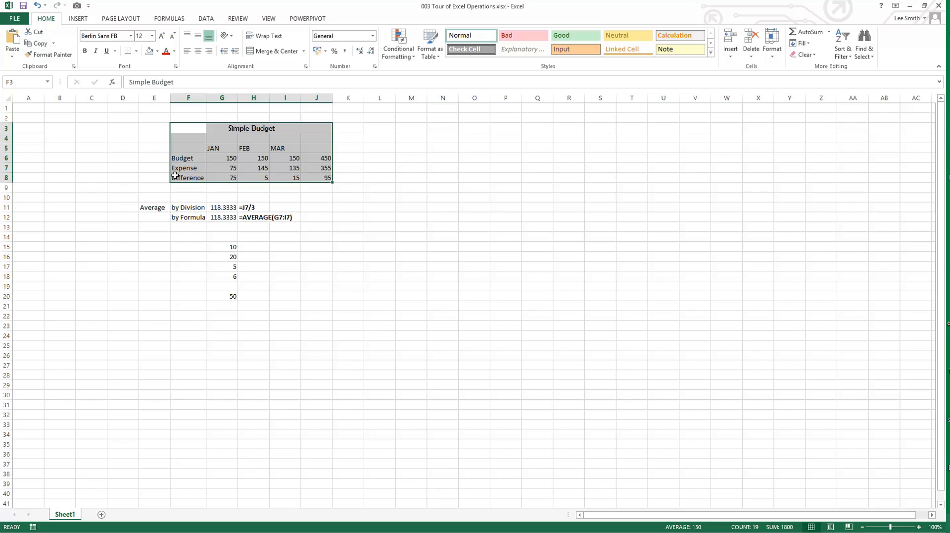
click(137, 52)
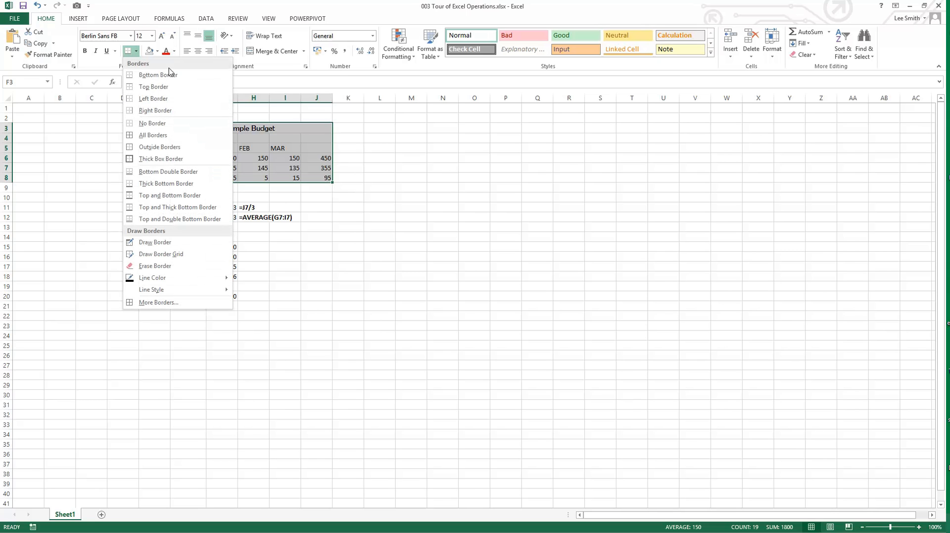
click(176, 163)
click(335, 236)
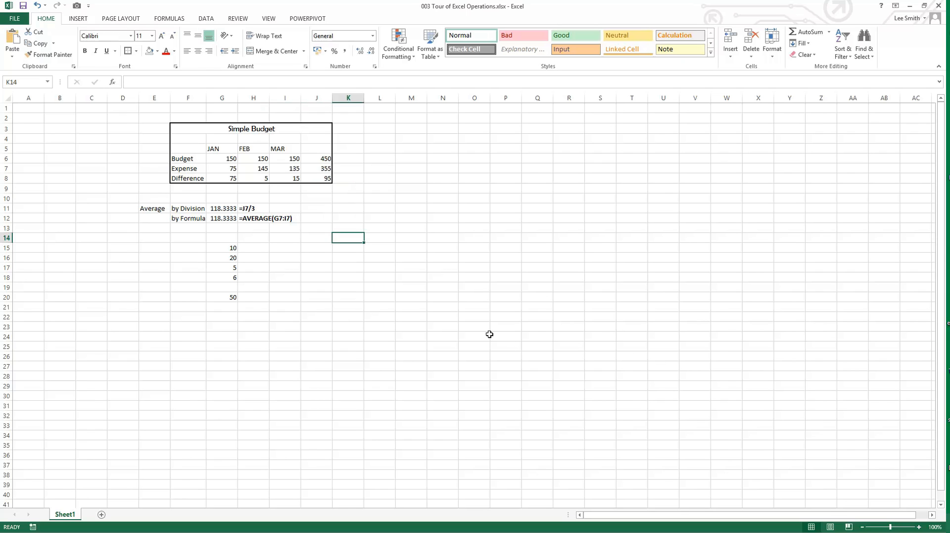
Step: Apply All Borders to the Simple Budget table in F3:J8
drag(182, 128, 317, 181)
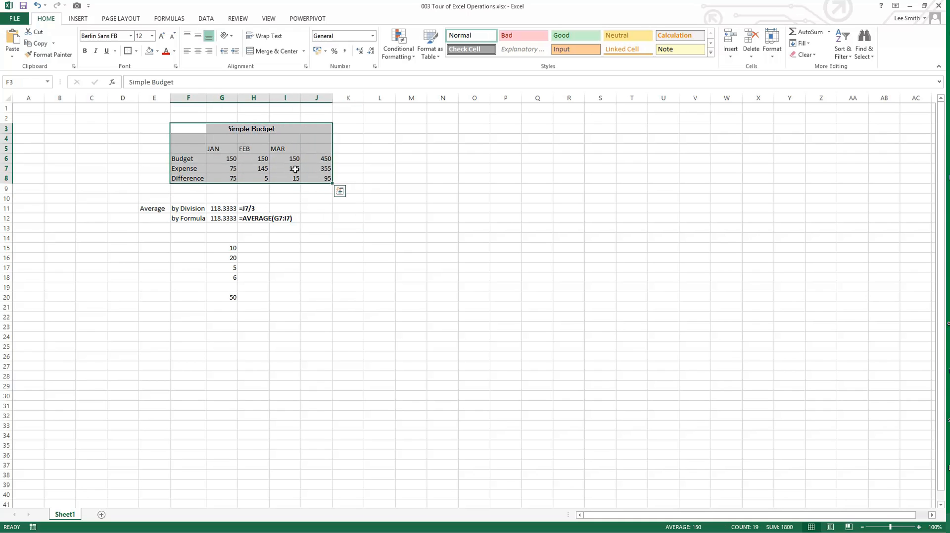
click(136, 51)
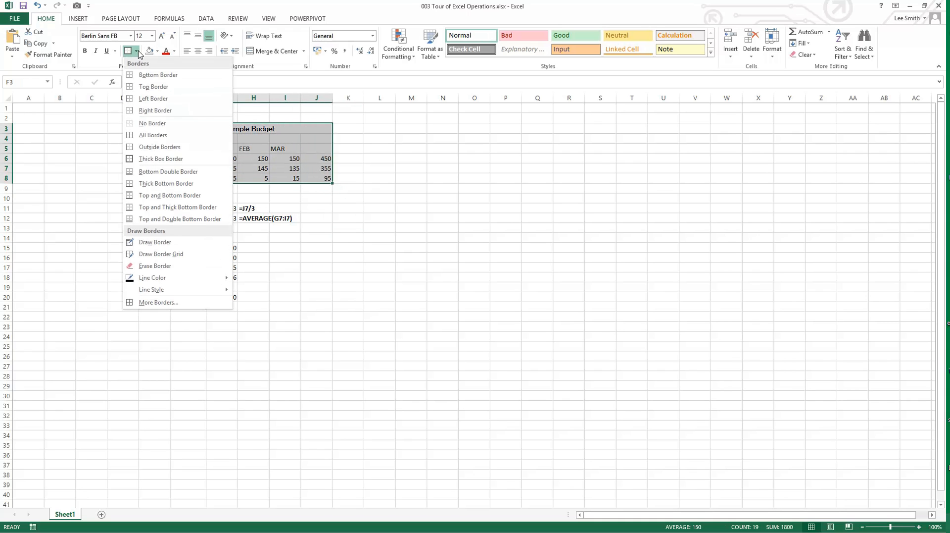
click(158, 135)
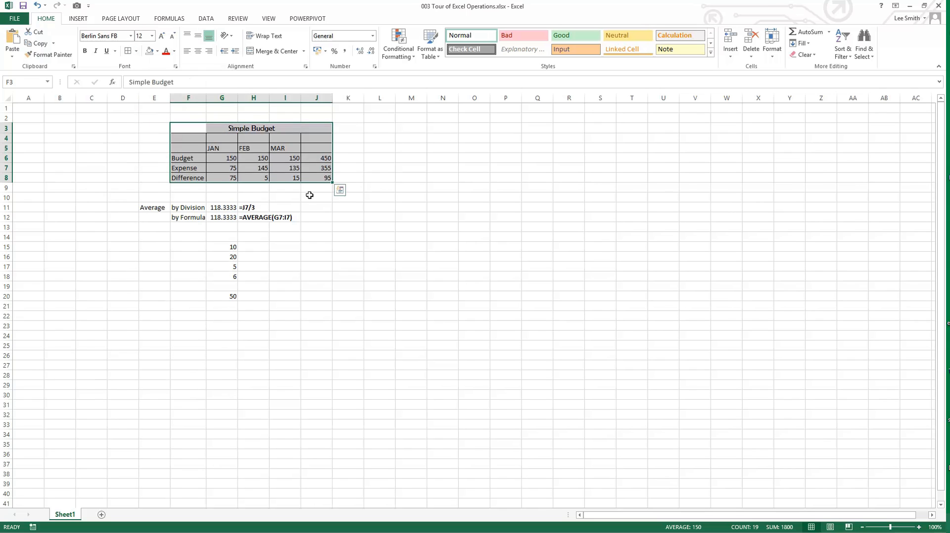
click(363, 218)
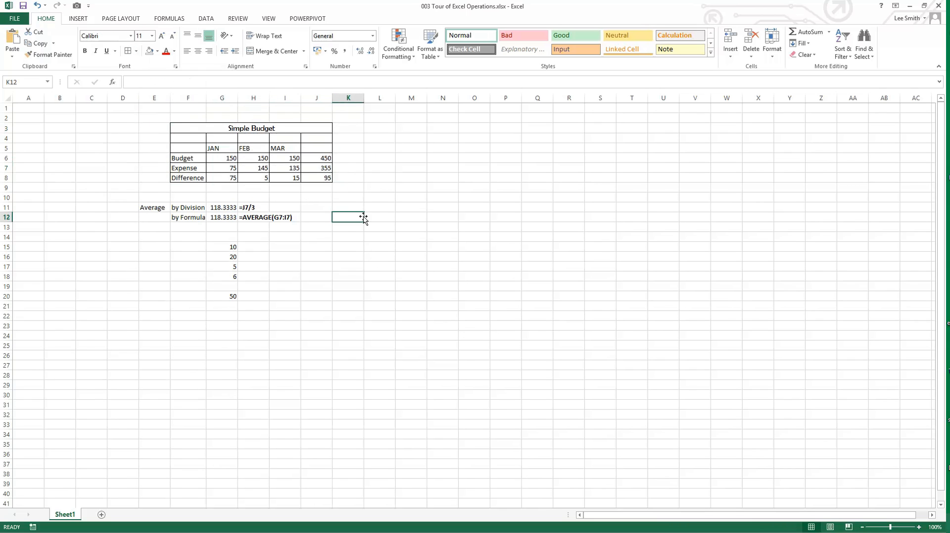
click(216, 139)
click(245, 138)
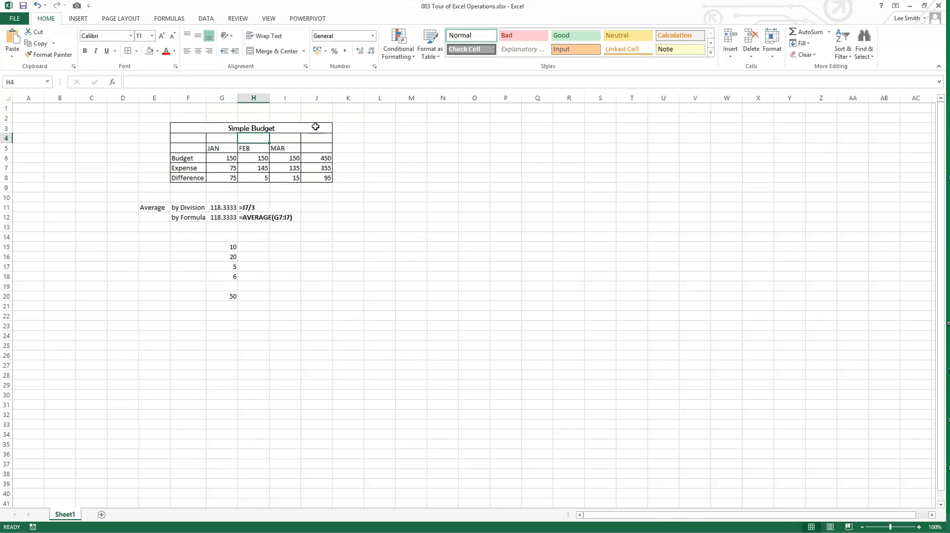
Step: Restore the thick outline around the gridded budget table F3:J8 with a Thick Box Border
drag(324, 178, 185, 131)
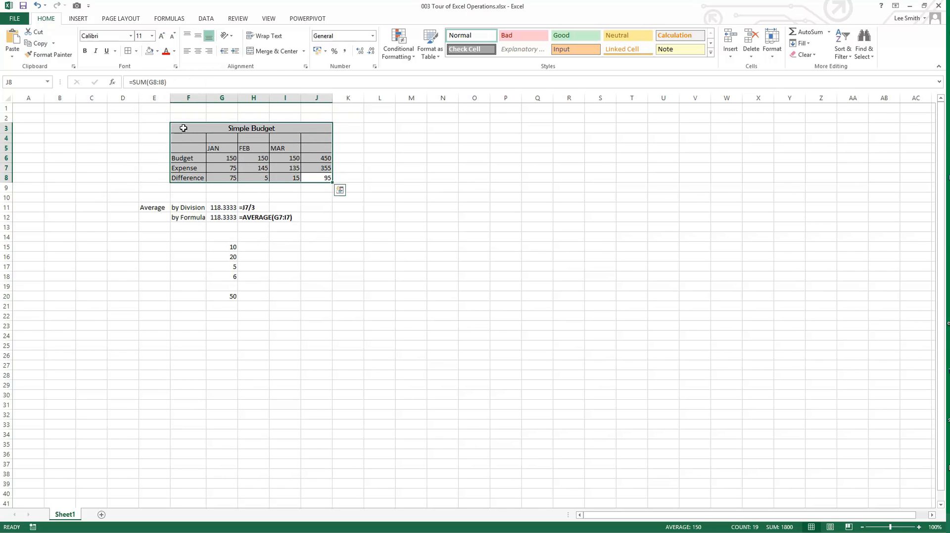
click(136, 51)
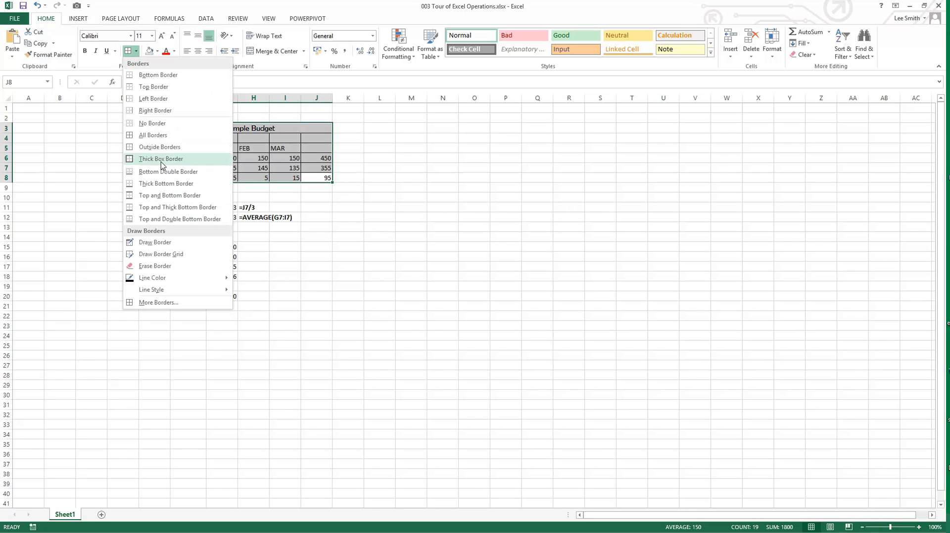
click(159, 158)
click(332, 257)
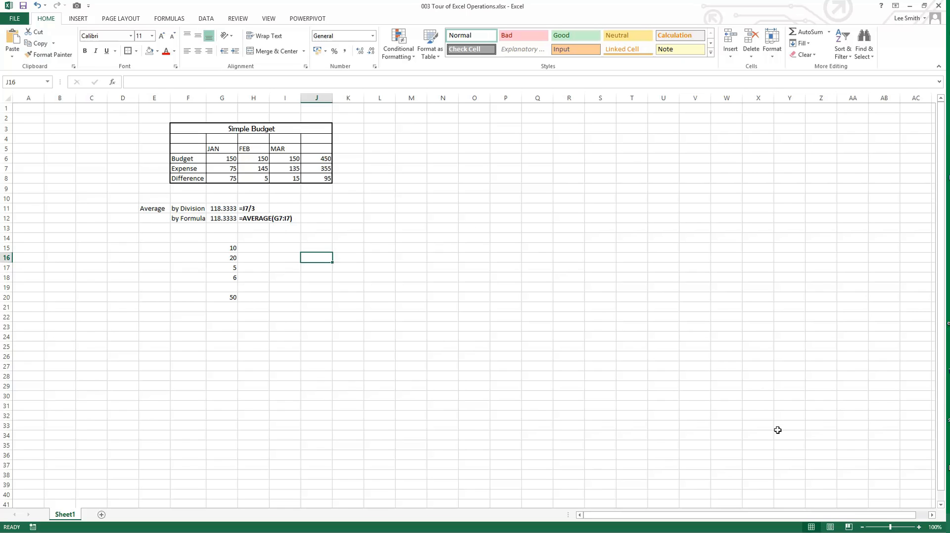
Step: Examine the worksheet in Page Layout and Page Break Preview, and return to Normal view
click(830, 527)
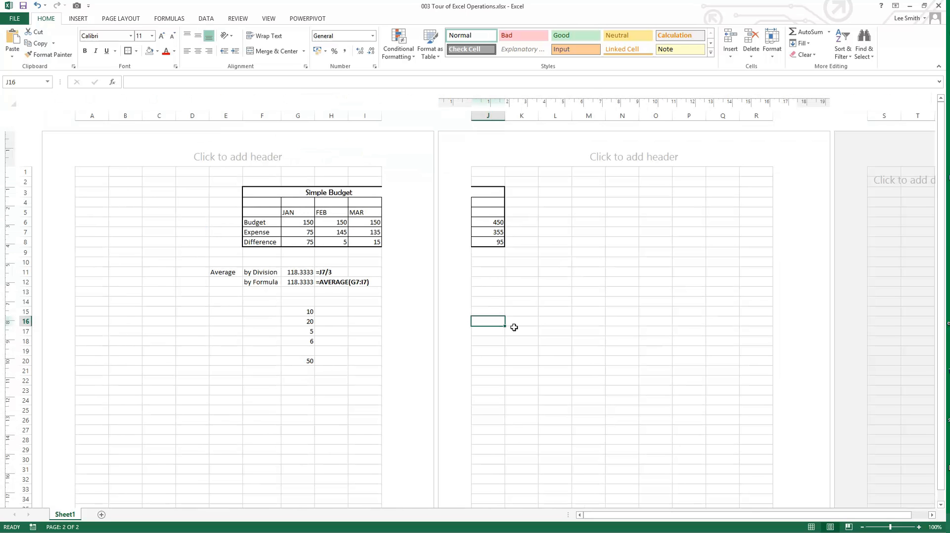
click(849, 527)
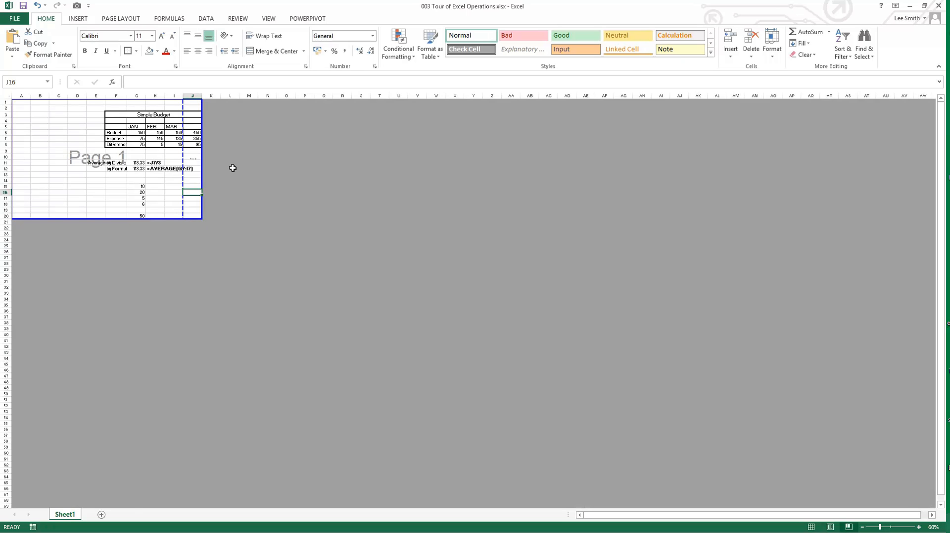
click(811, 527)
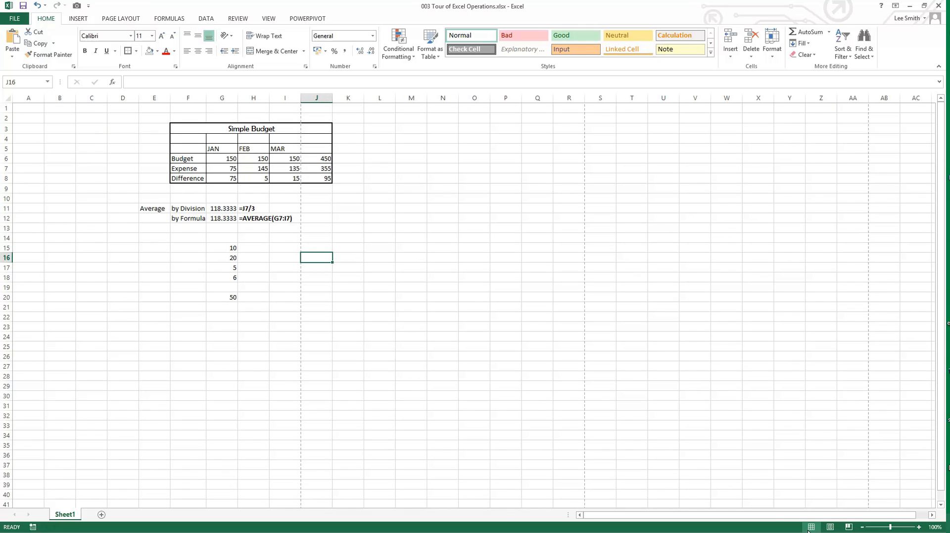
click(427, 373)
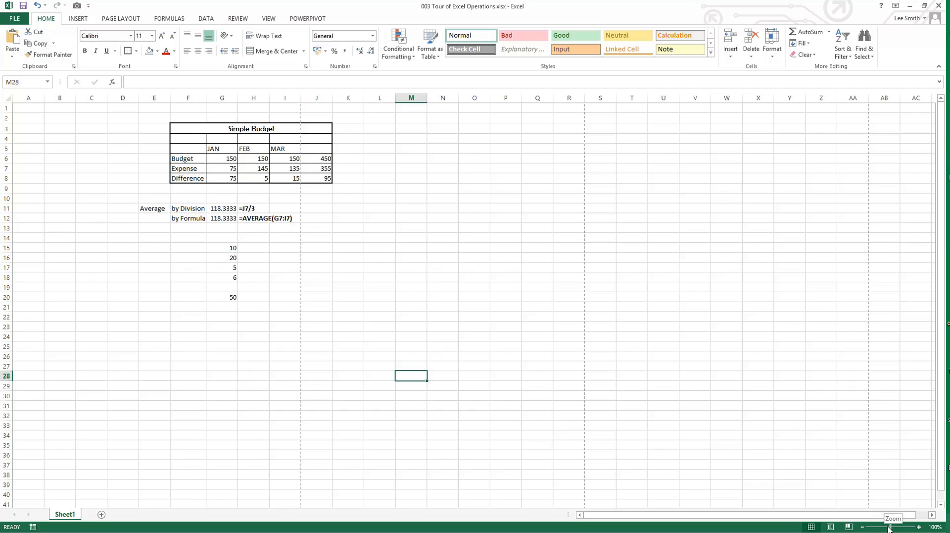
Step: Examine the zoom magnification choices, including the Custom option, and close without applying one
click(931, 528)
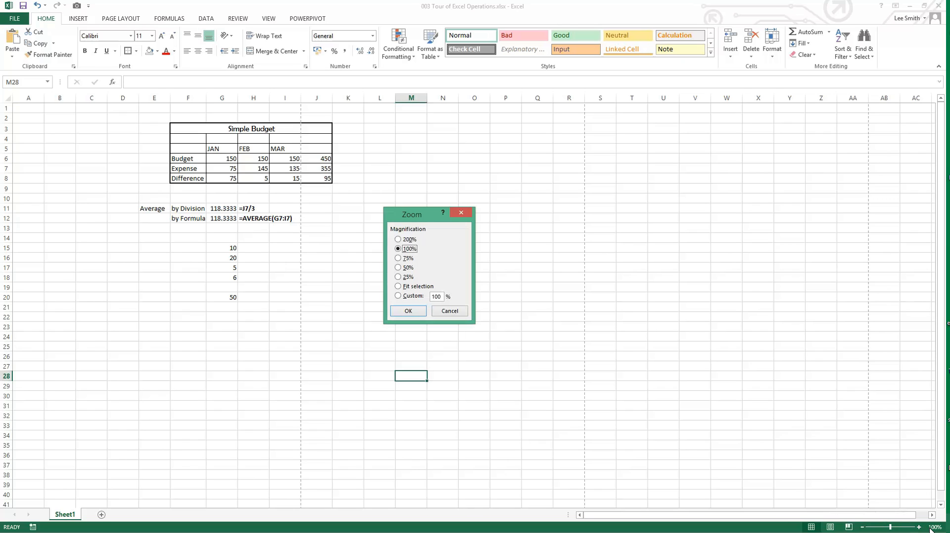
click(398, 296)
click(448, 313)
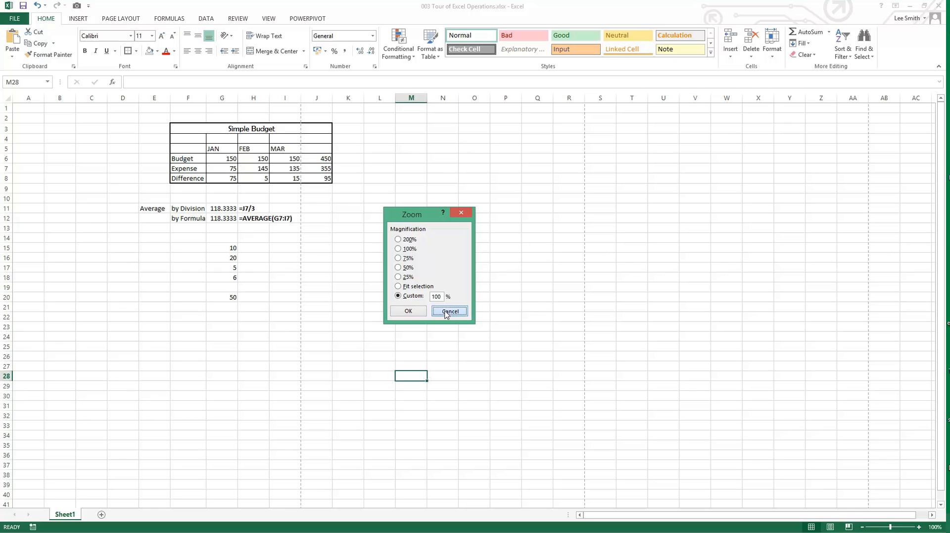
Step: Zoom the worksheet in to 130%, and zoom it out to 62%
click(919, 527)
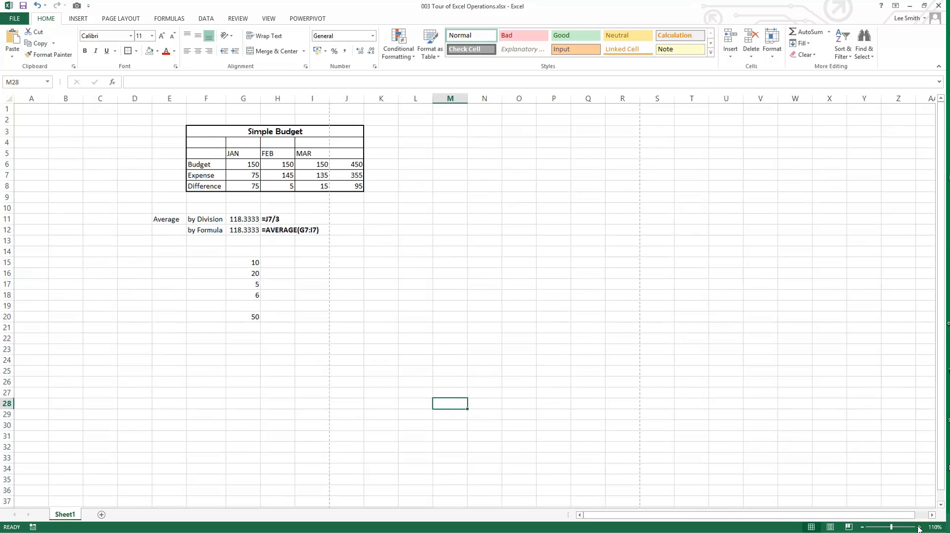
click(919, 527)
click(919, 527)
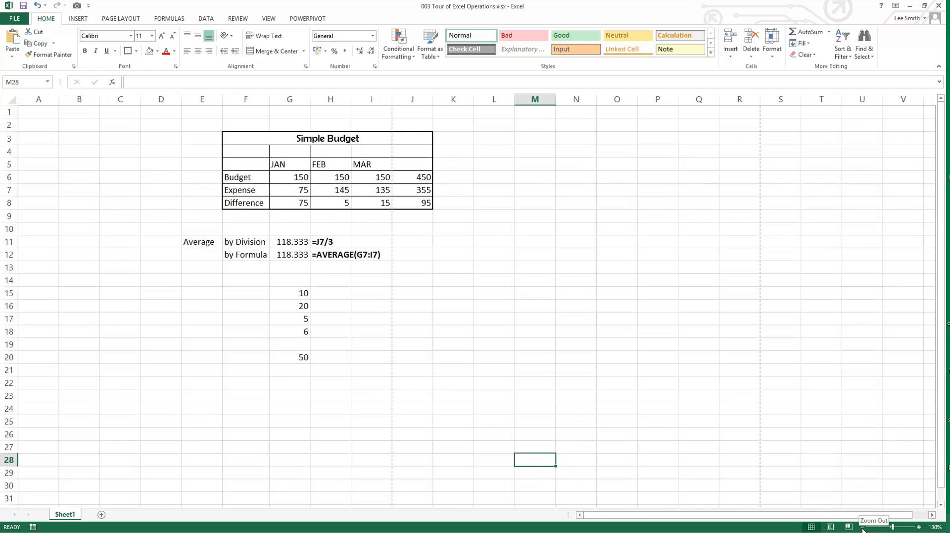
click(863, 527)
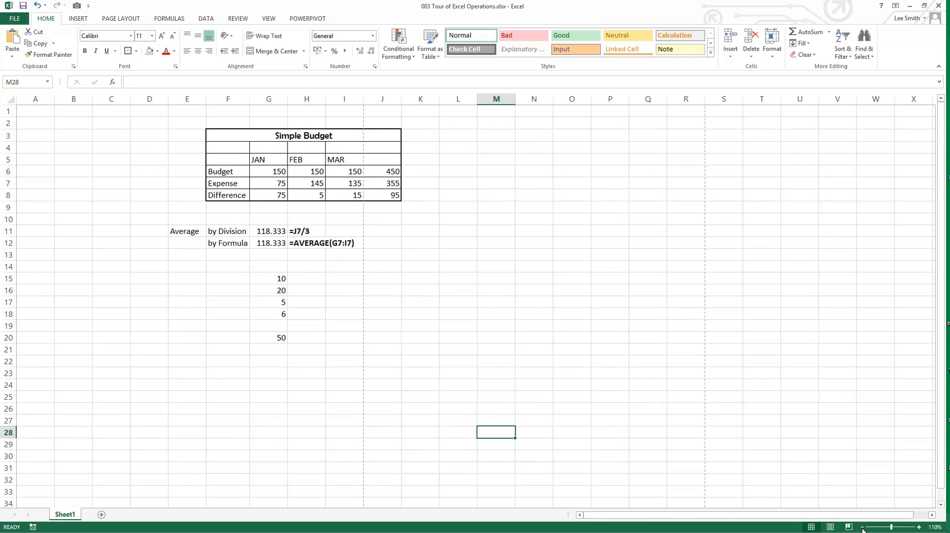
click(862, 528)
click(863, 527)
click(863, 527)
click(863, 527)
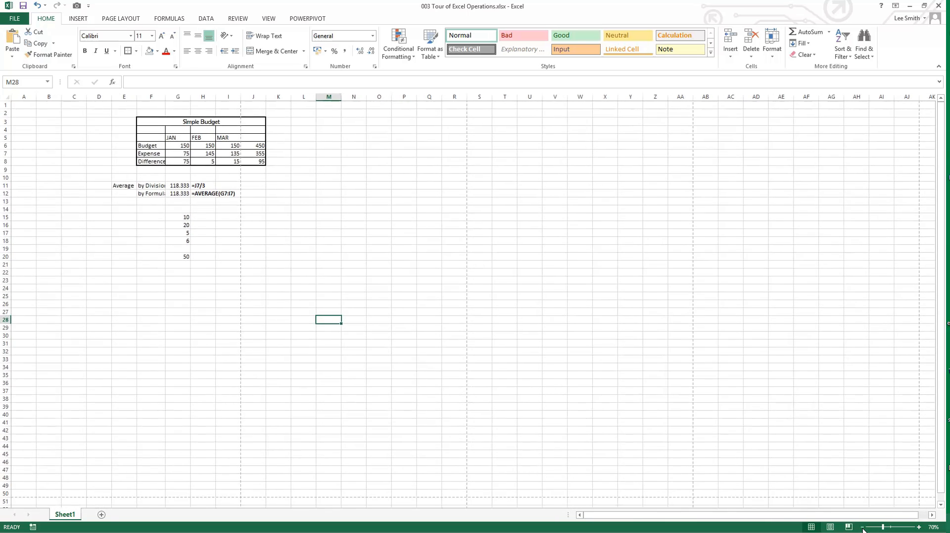
click(863, 527)
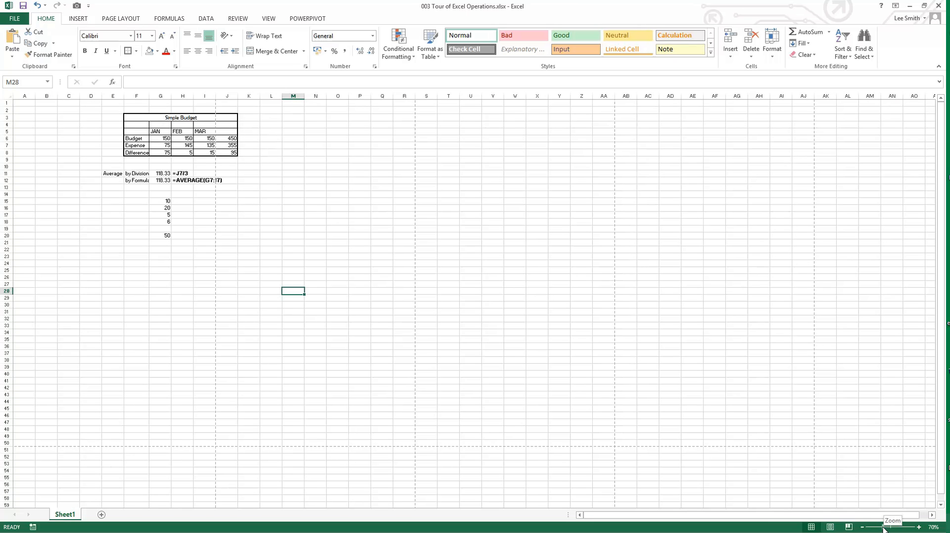
mouse_move(884, 529)
mouse_down()
mouse_move(901, 529)
mouse_move(881, 529)
mouse_up()
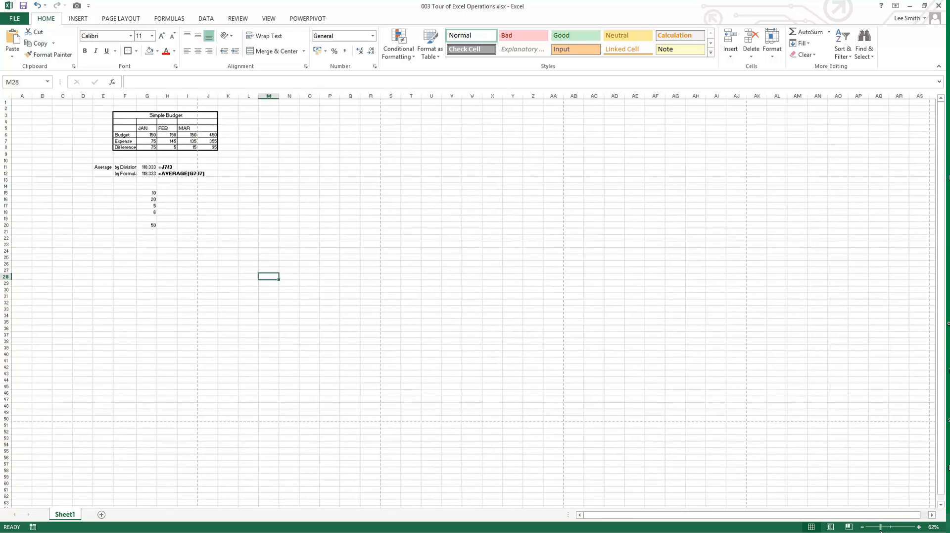
Step: Set the worksheet magnification to 100%
click(933, 526)
click(408, 248)
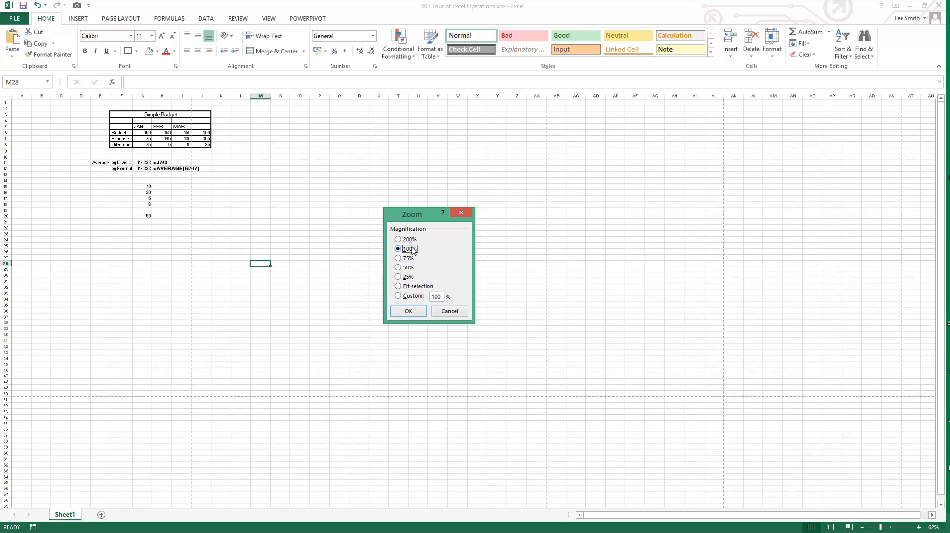
click(417, 310)
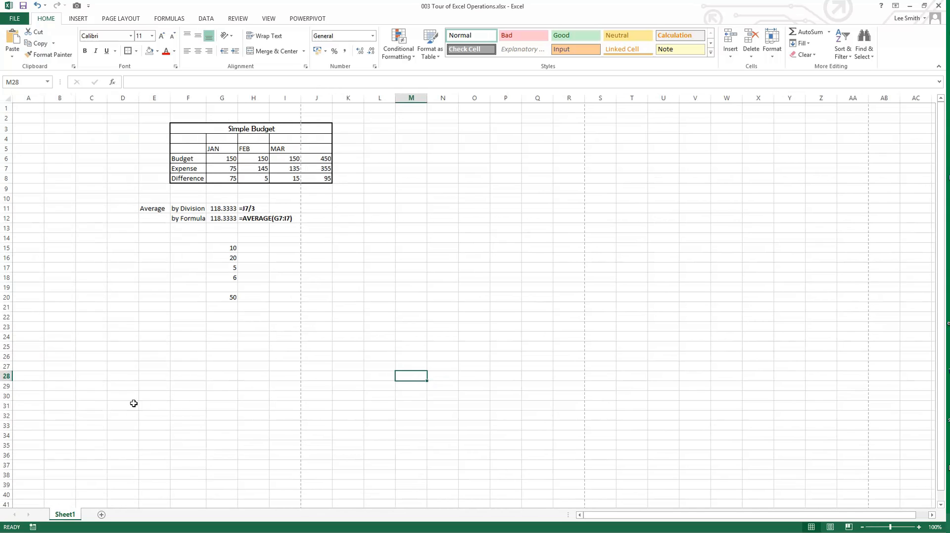
Step: Add a new worksheet to the workbook, and delete it
click(101, 515)
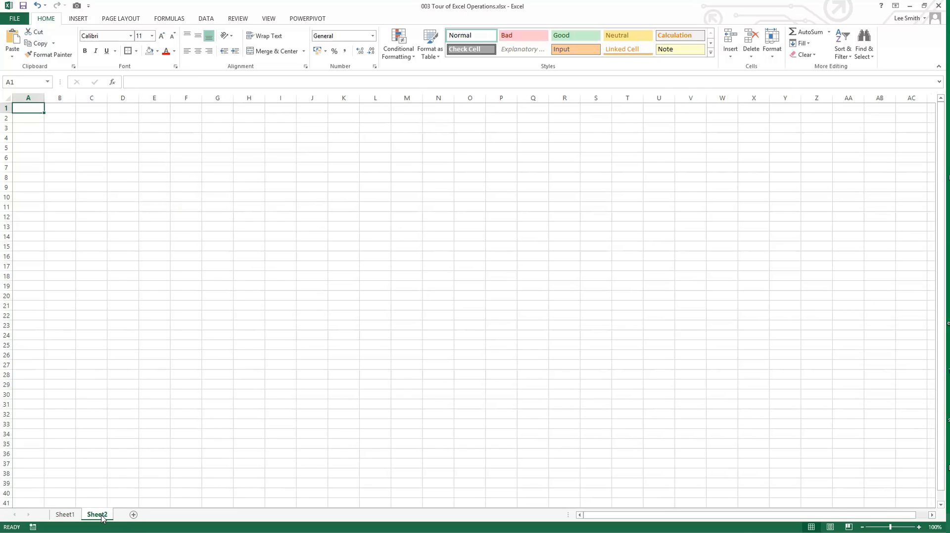
right_click(102, 517)
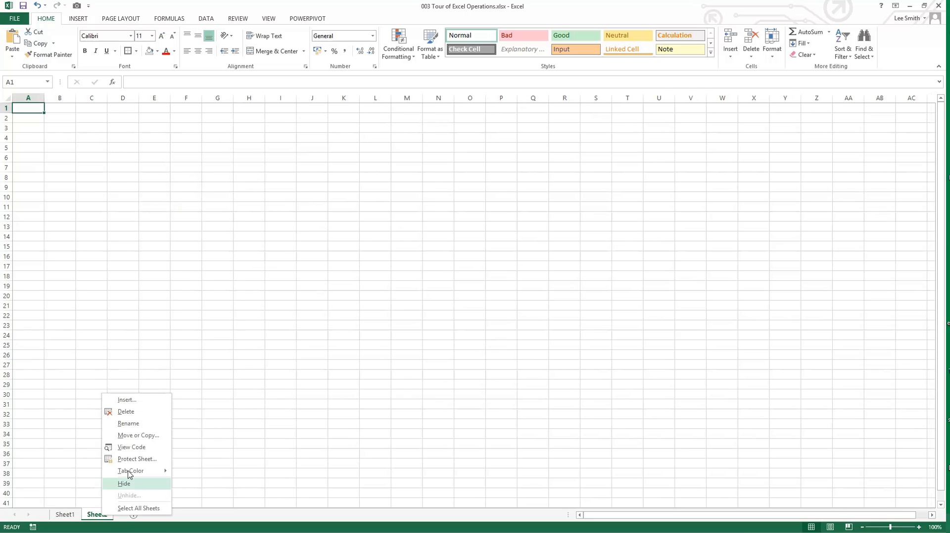
click(126, 411)
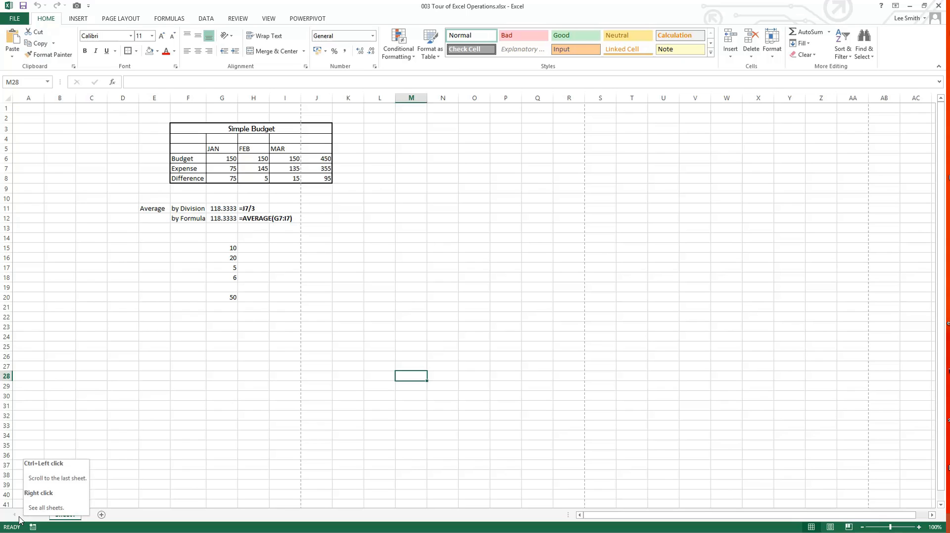
Step: Add two new worksheets to the workbook, and return to Sheet1
click(102, 514)
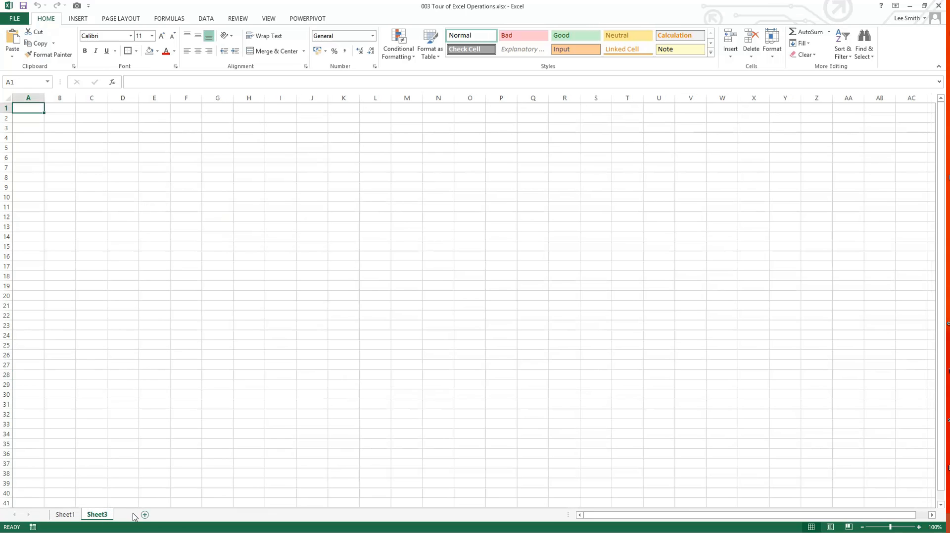
click(130, 515)
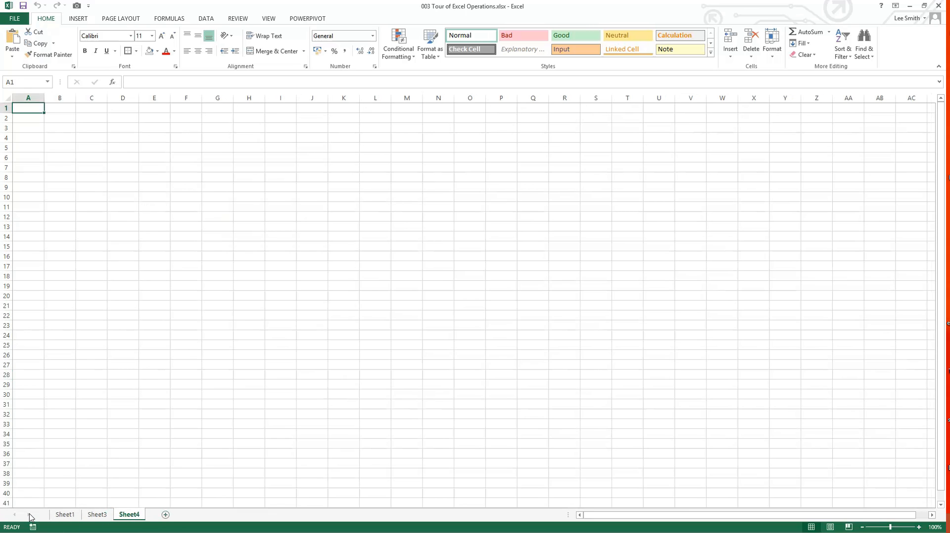
click(65, 515)
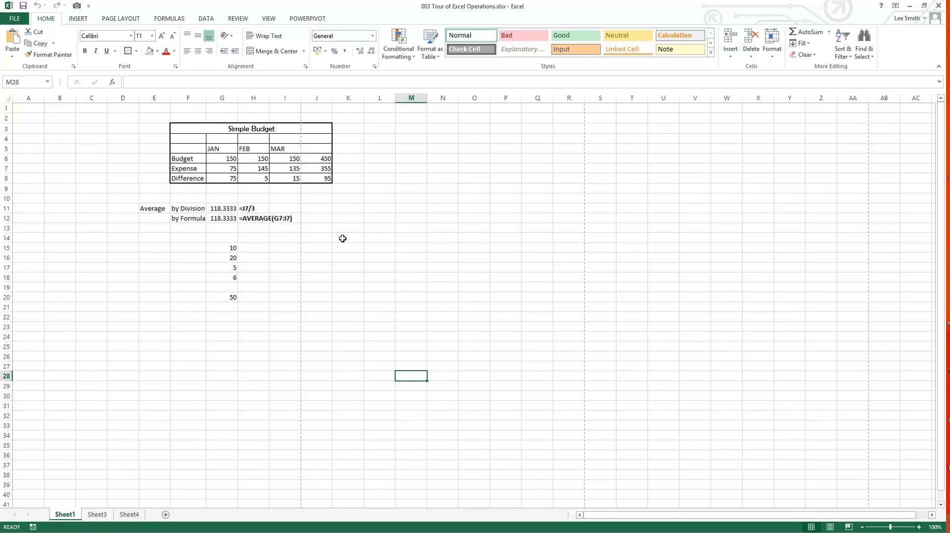
drag(836, 515, 785, 517)
drag(669, 515, 583, 516)
drag(942, 118, 933, 92)
Step: Move along row 15 to the distant cell BD15 and enter the text "uuhuh" there
click(555, 248)
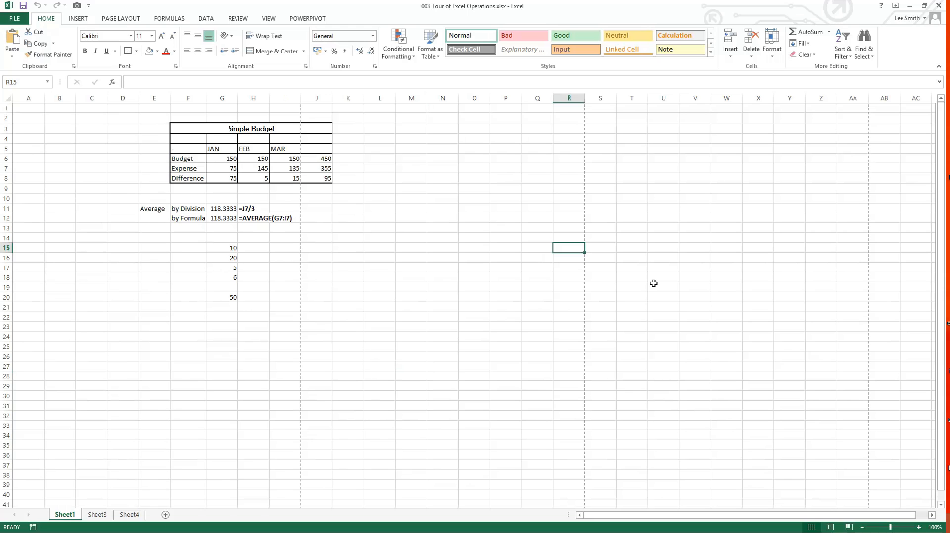
key(Right)
key(Right)
key(Right)
key(Right)
key(Right)
key(Right)
key(Right)
key(Right)
key(Right)
key(Right)
key(Right)
key(Right)
key(Right)
key(Right)
key(Right)
key(Right)
key(Right)
key(Right)
key(Right)
key(Right)
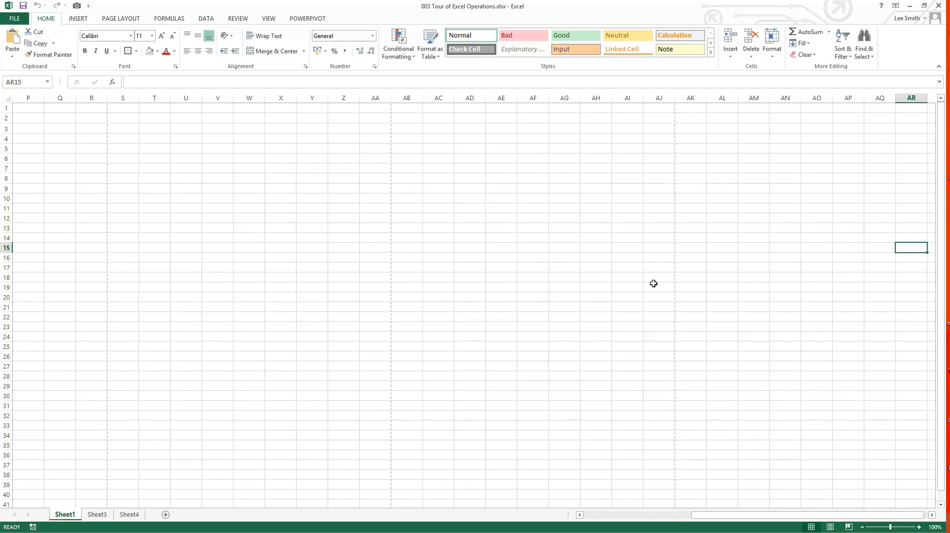
key(Right)
key(Right)
key(Right)
key(Right)
key(Right)
key(Right)
key(Right)
key(Right)
key(Right)
key(Right)
key(Right)
key(Right)
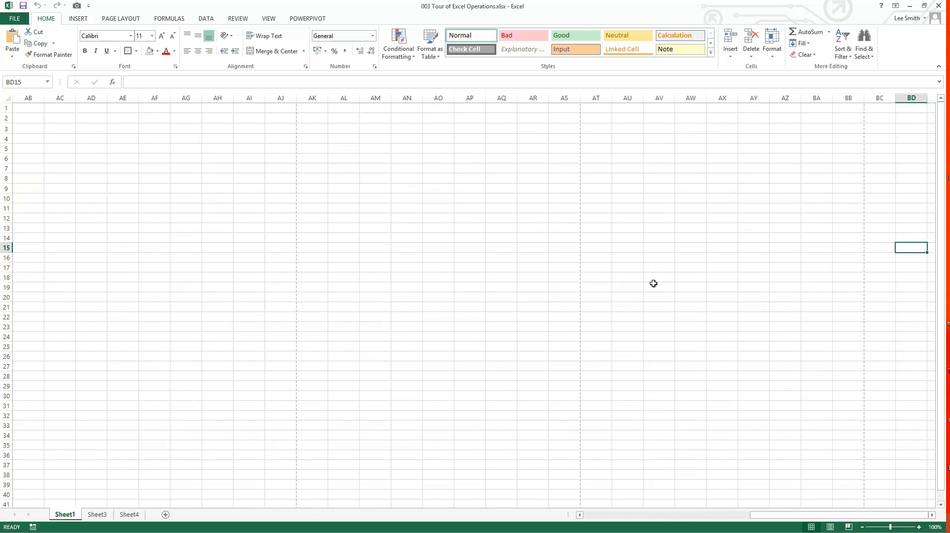
text(uuhuh)
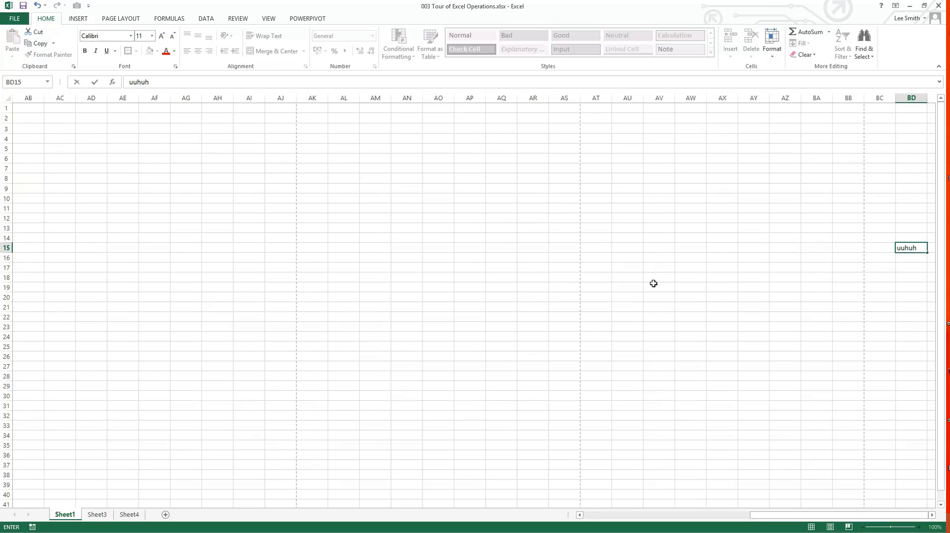
key(Return)
key(Left)
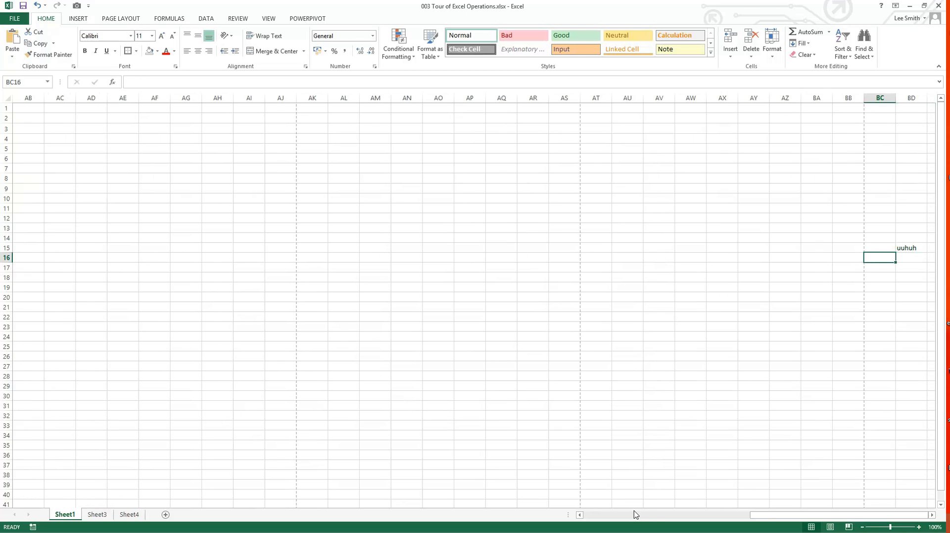
Step: Examine the extent of Sheet1, from the budget table down past row 100 and across to the entry in BD15
drag(759, 514, 592, 518)
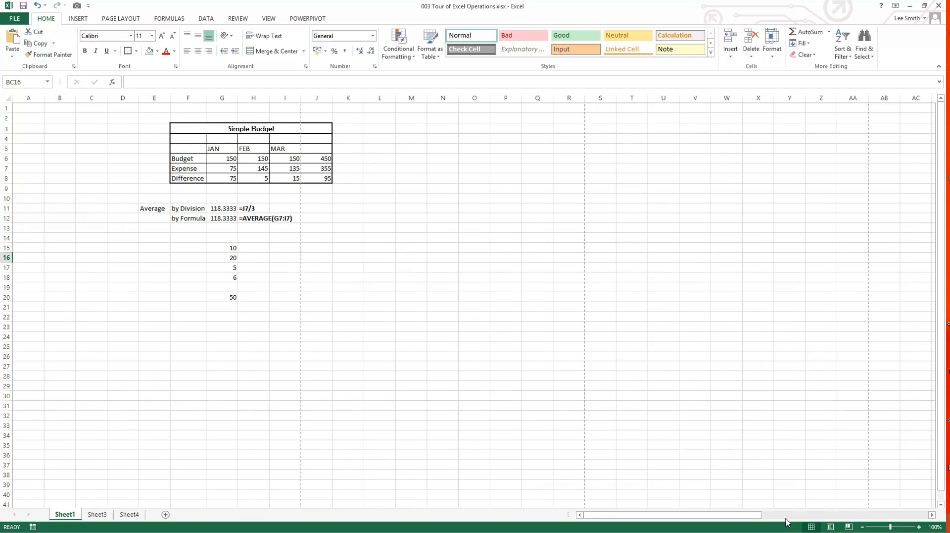
mouse_move(750, 516)
mouse_down()
mouse_move(820, 518)
mouse_move(749, 517)
mouse_up()
click(592, 453)
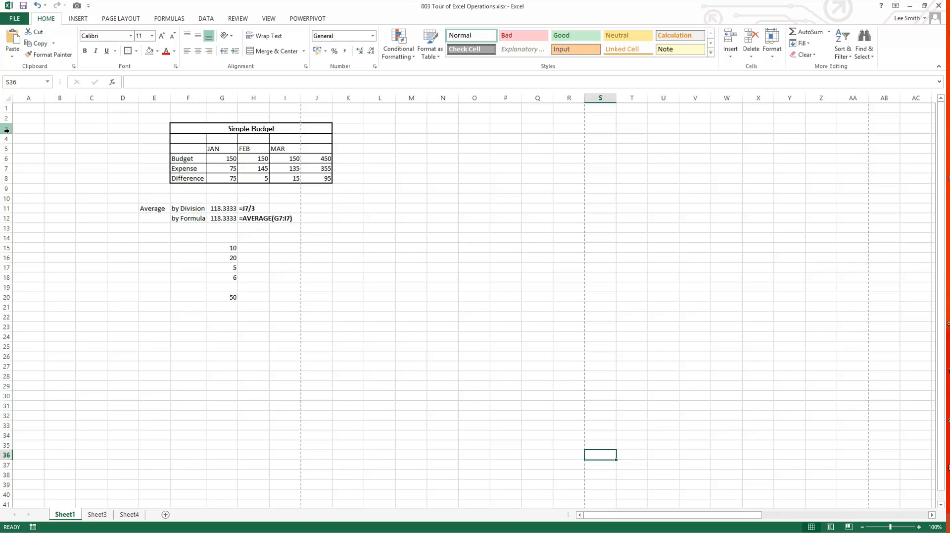
click(44, 207)
scroll(45, 207, down, 7)
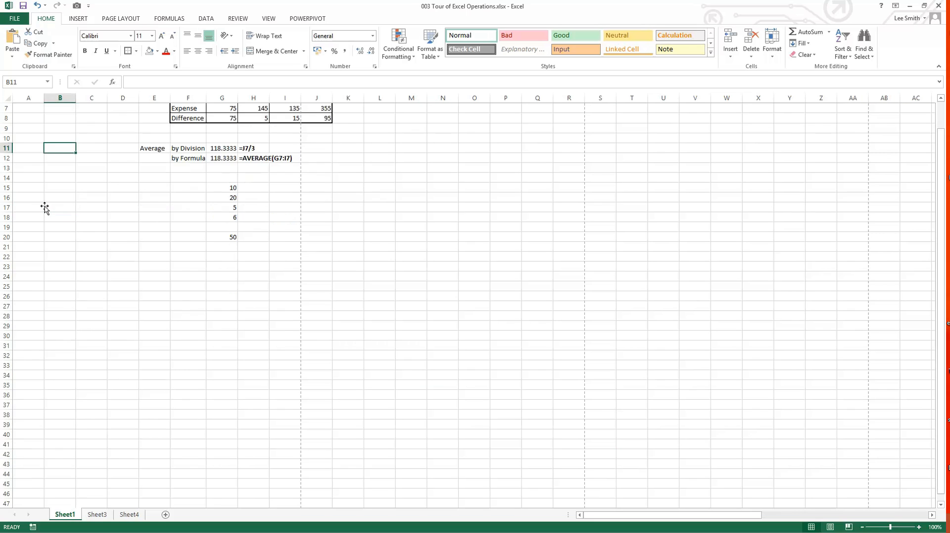
scroll(45, 208, down, 17)
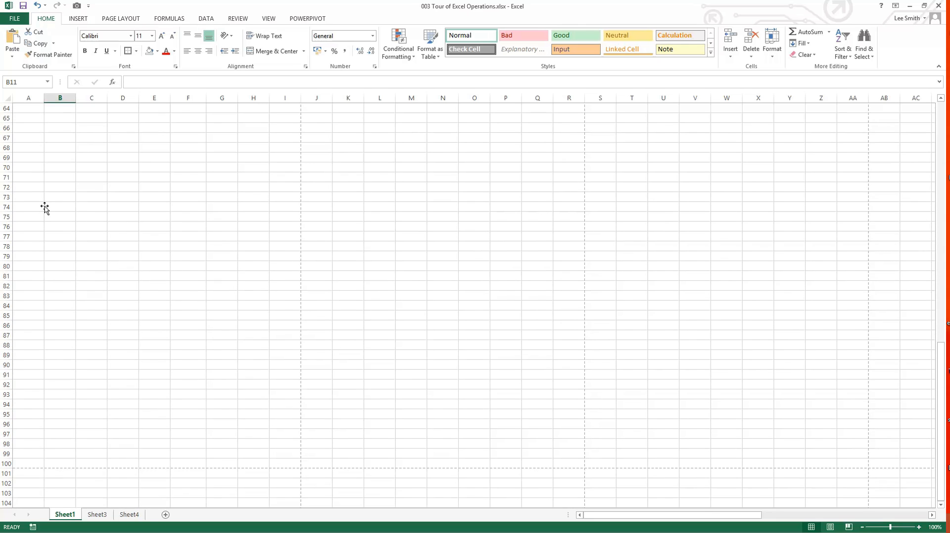
scroll(45, 208, up, 20)
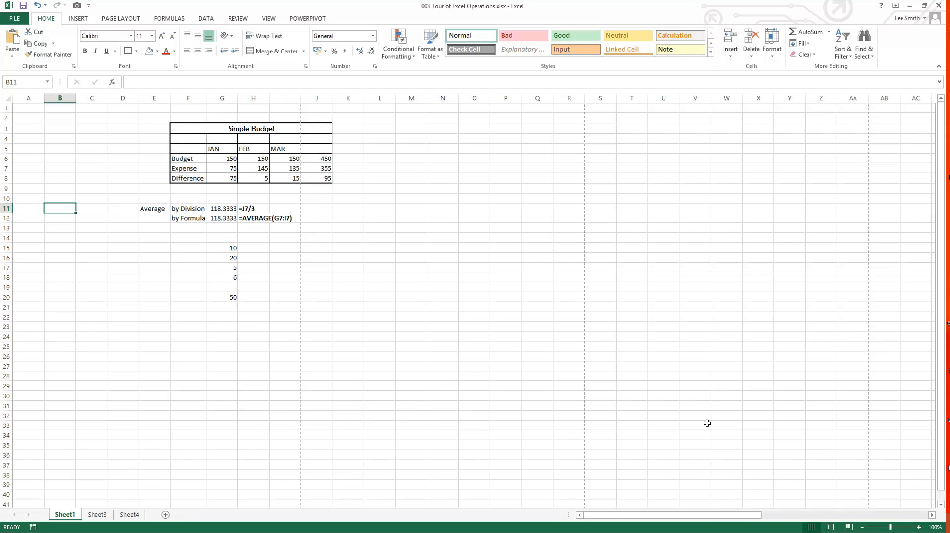
drag(709, 515, 931, 520)
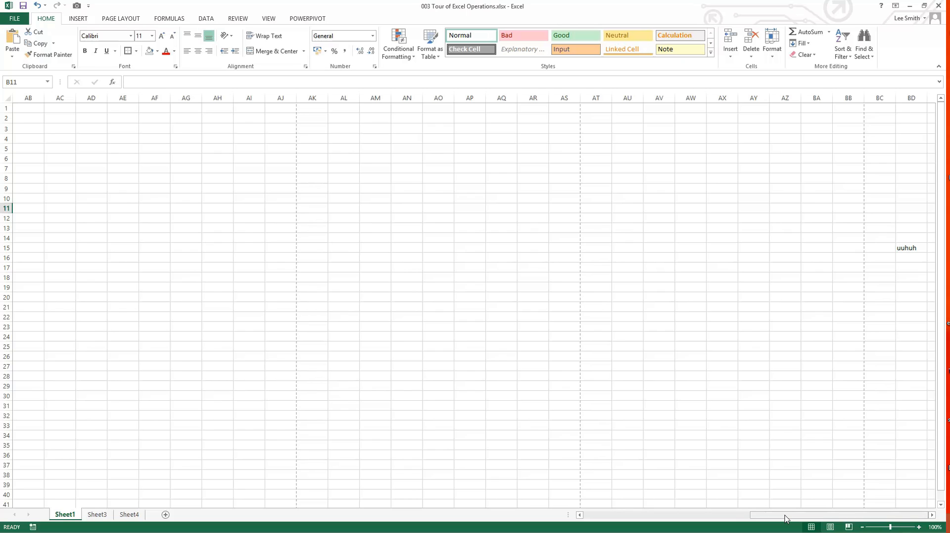
drag(786, 518, 594, 515)
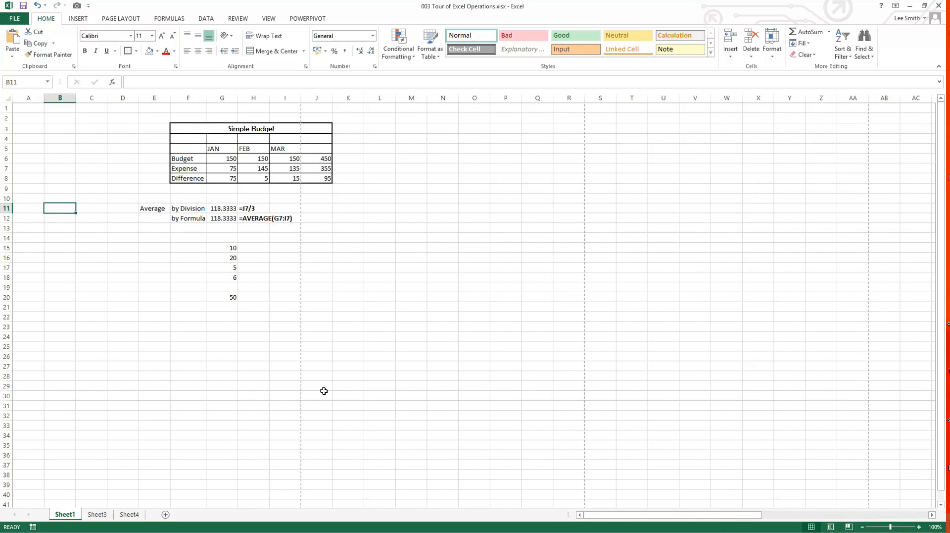
Step: Copy the value 20 from cell G16 and paste it into cell L17
click(287, 383)
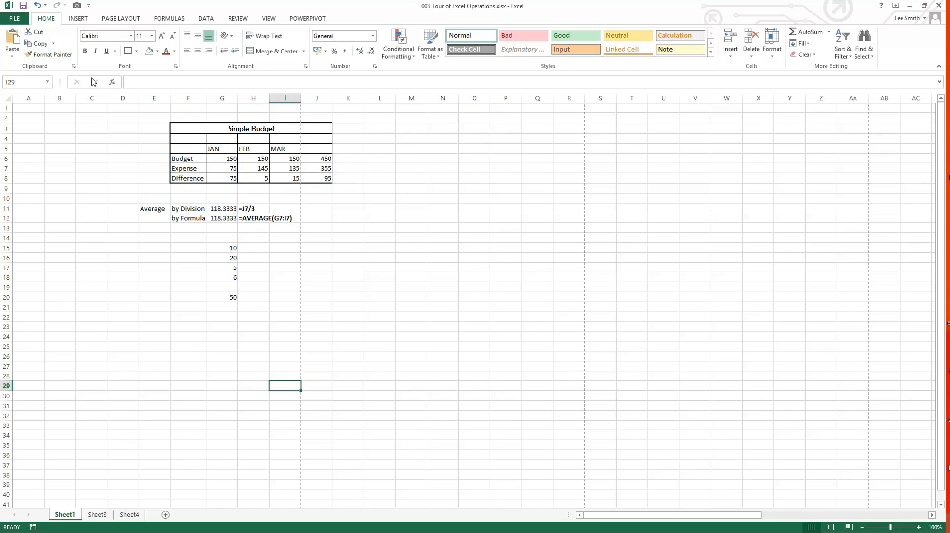
click(82, 156)
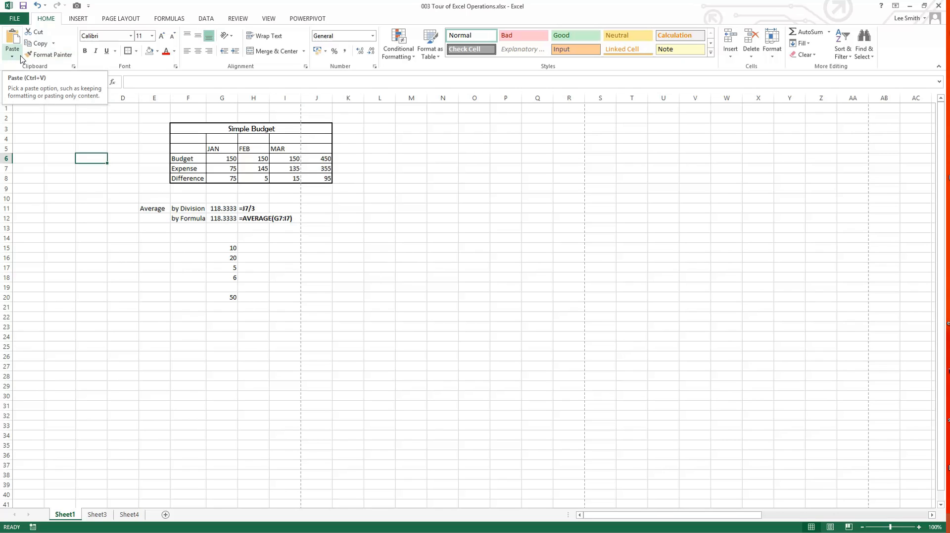
click(226, 258)
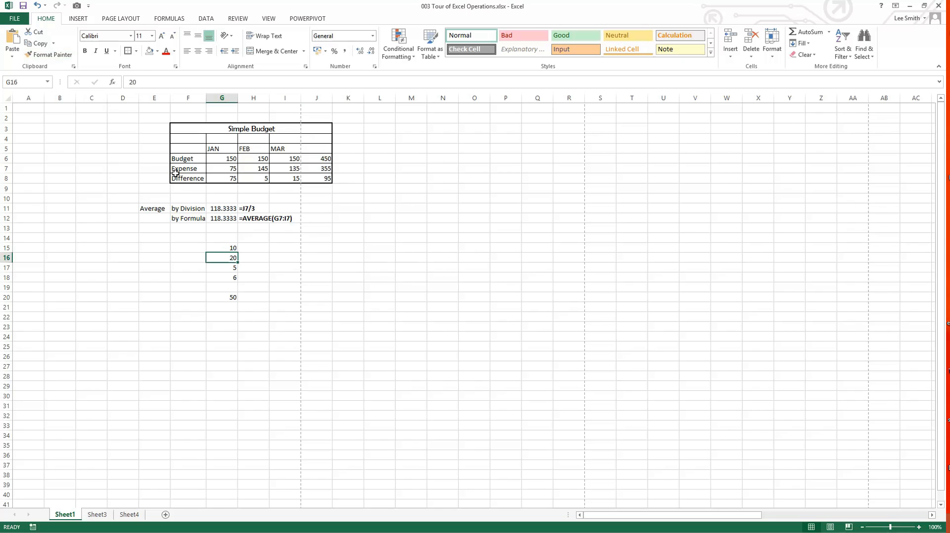
click(38, 43)
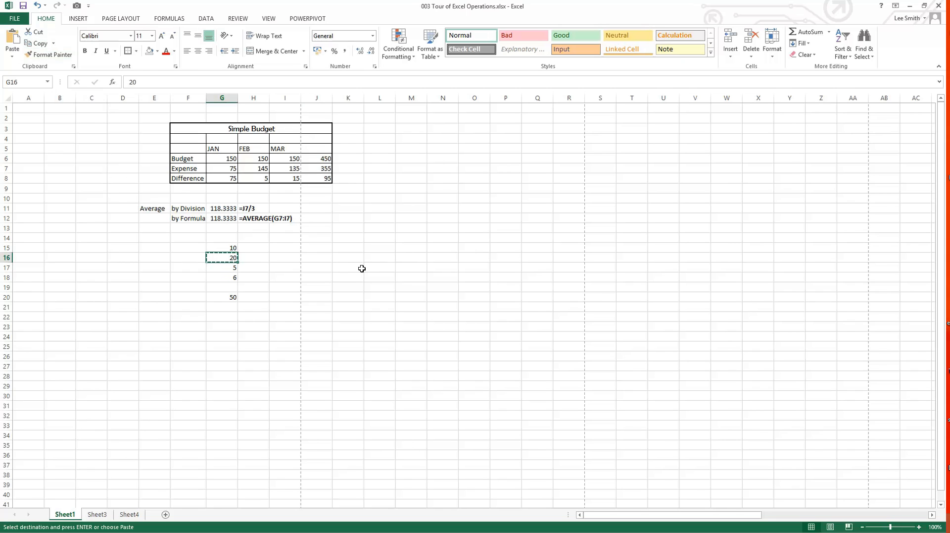
click(371, 268)
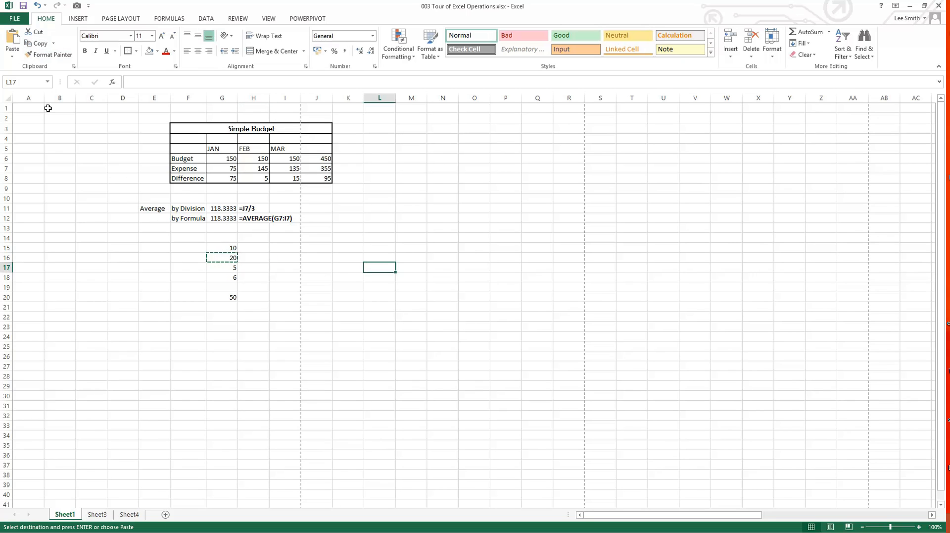
click(9, 48)
click(9, 44)
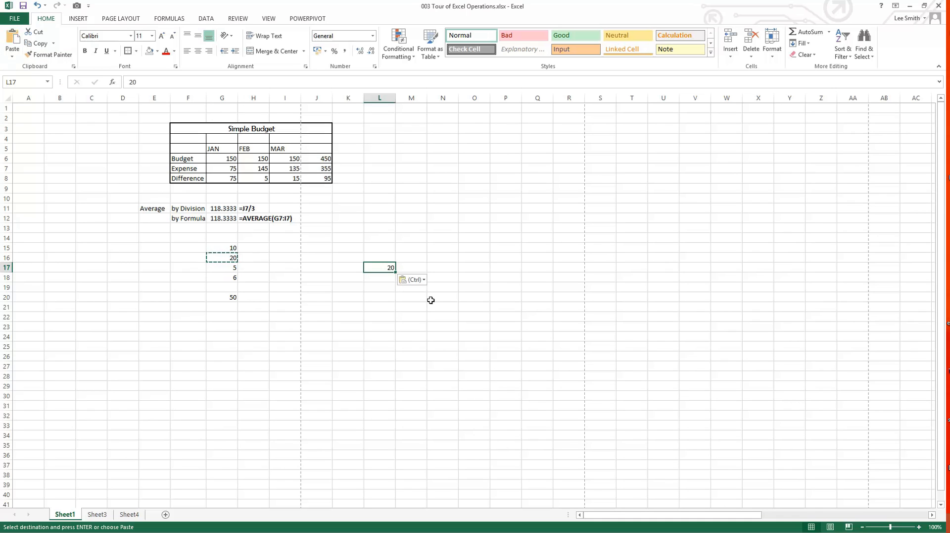
Step: Review the available paste options for cell L18
click(374, 278)
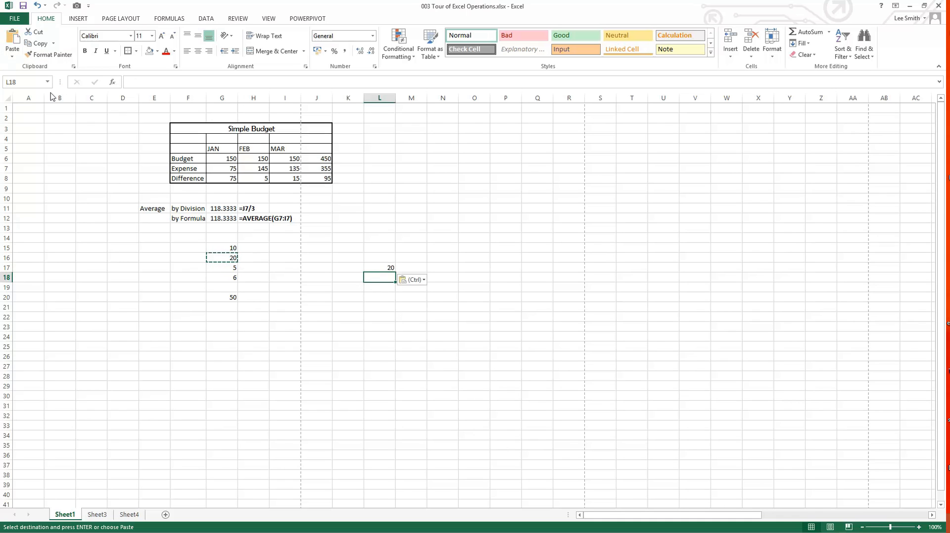
click(12, 56)
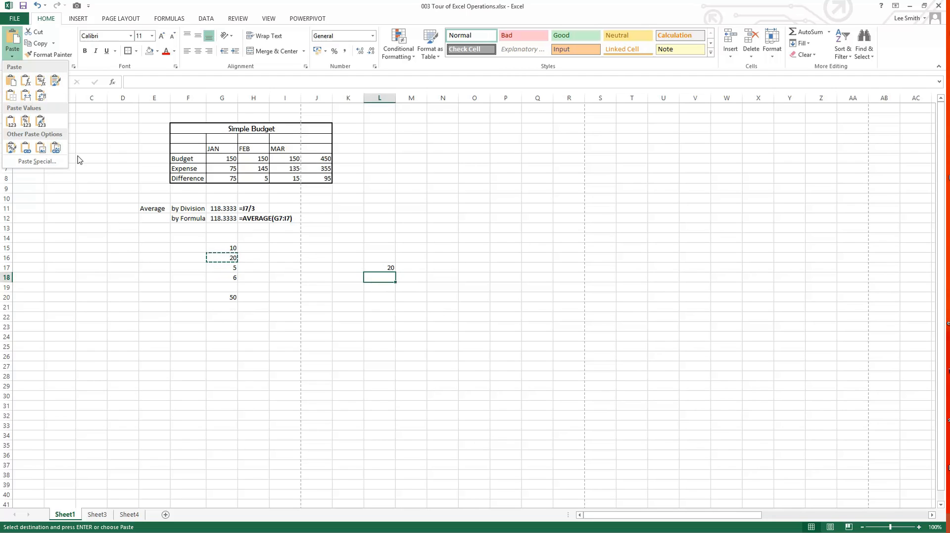
click(149, 186)
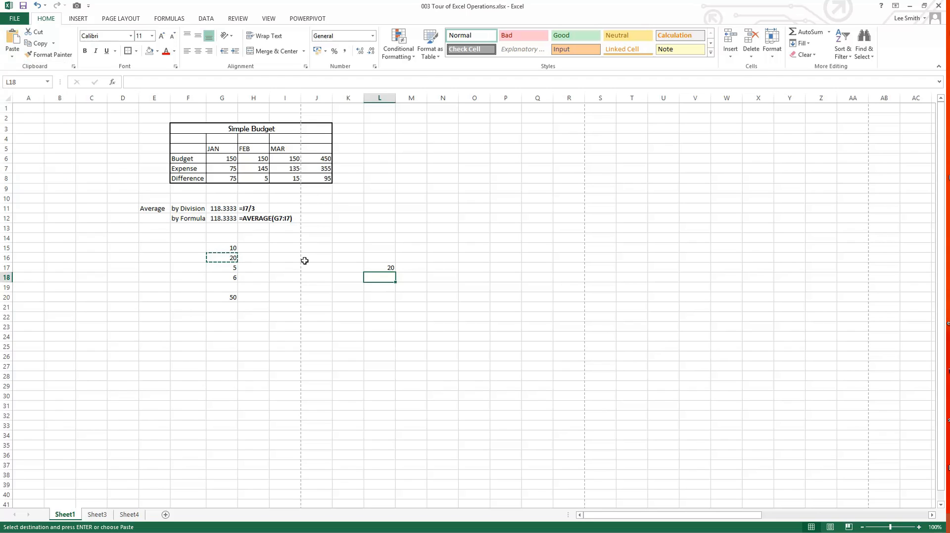
Step: Cut the value 20 from cell G16 and paste it into cell L13
click(399, 296)
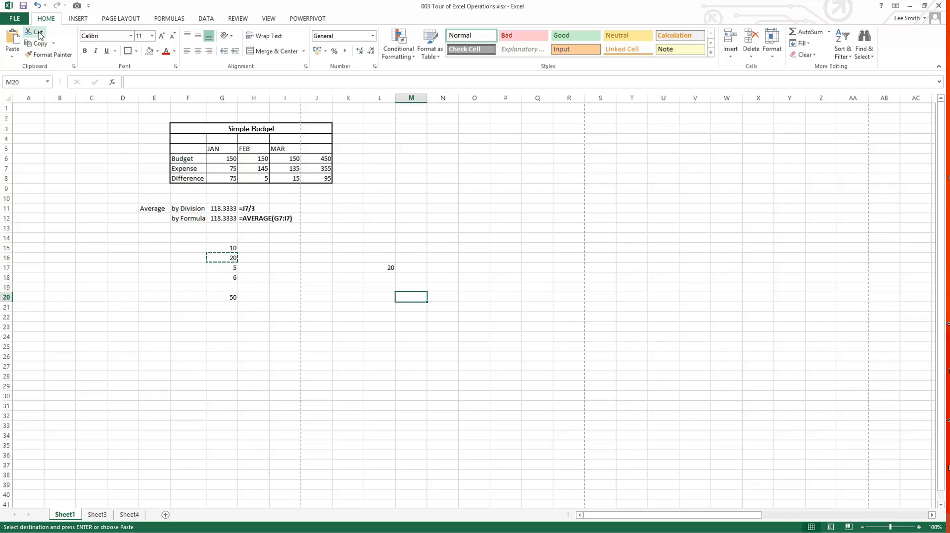
click(214, 257)
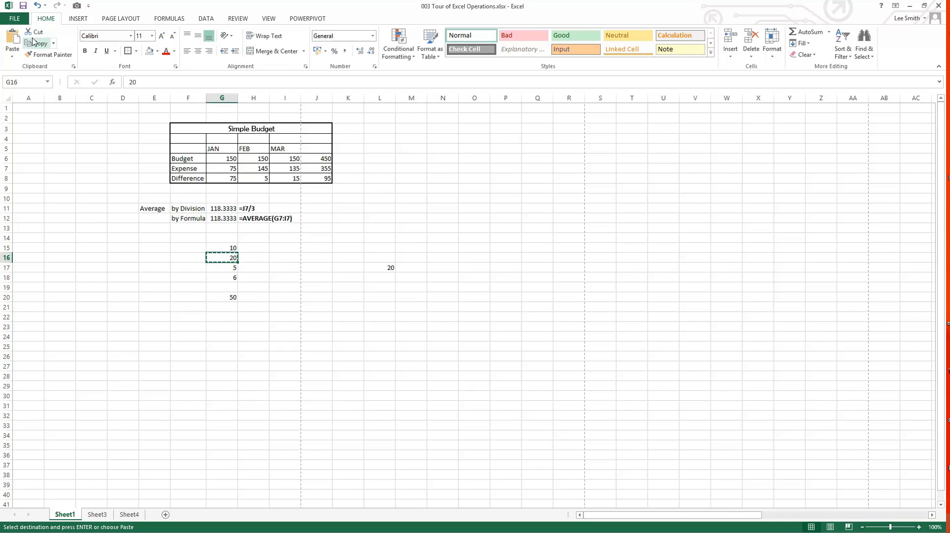
click(375, 227)
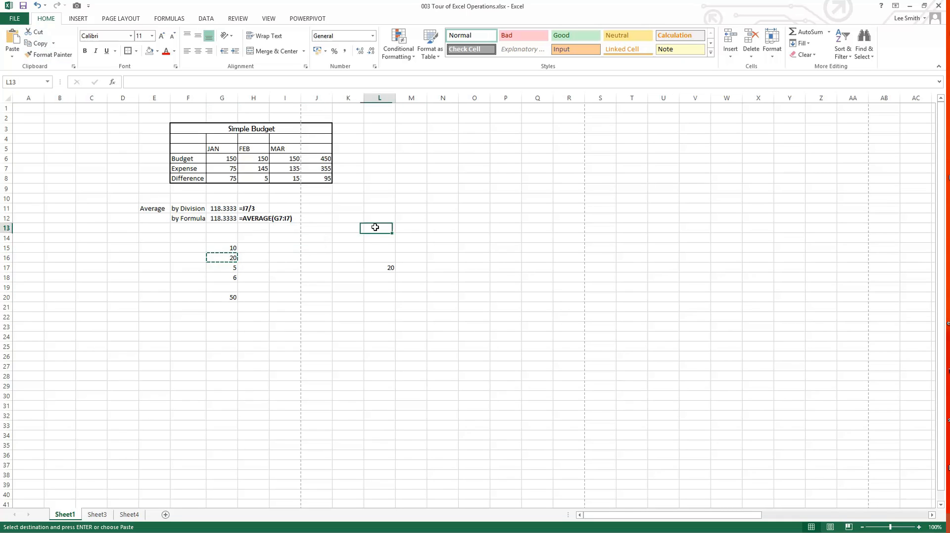
key(Escape)
click(12, 44)
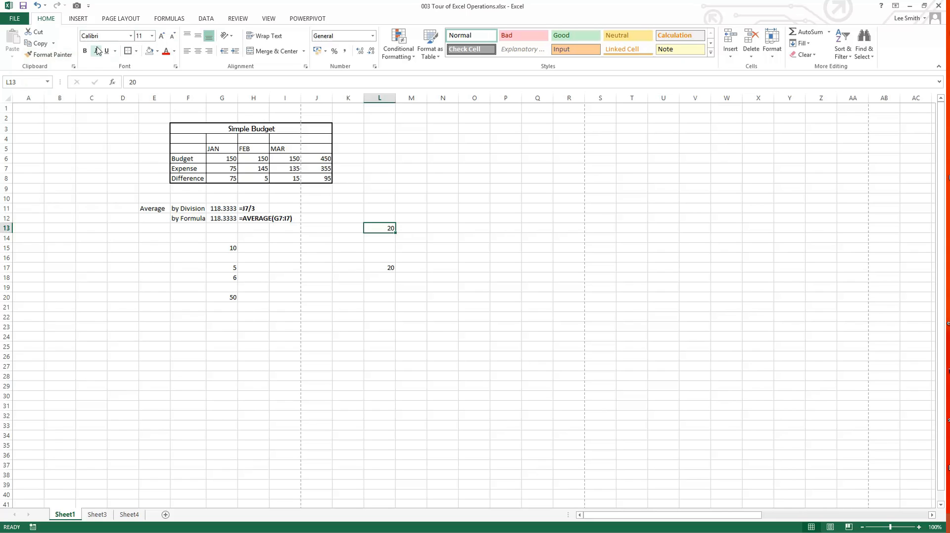
Step: Change the font colour of the Budget label in F6 to light orange
click(185, 157)
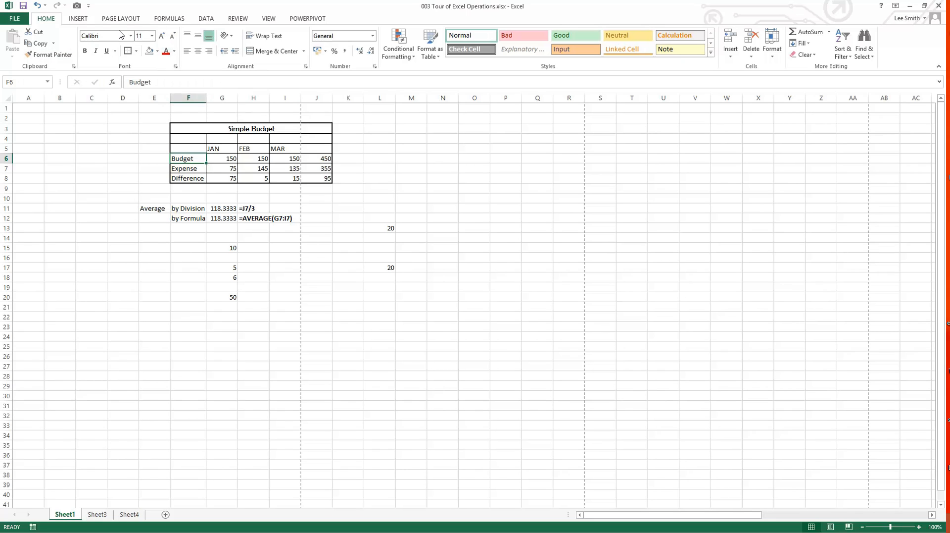
click(166, 52)
click(176, 51)
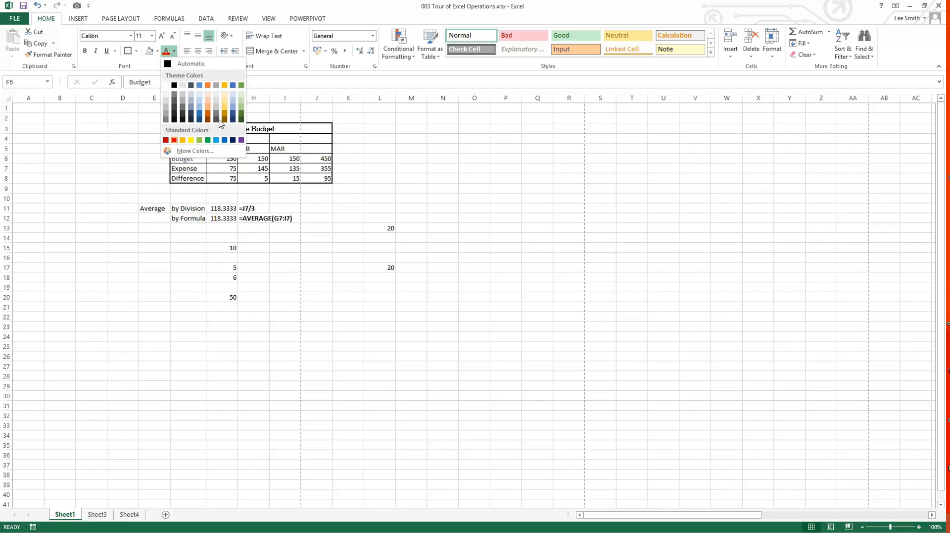
click(209, 105)
click(99, 218)
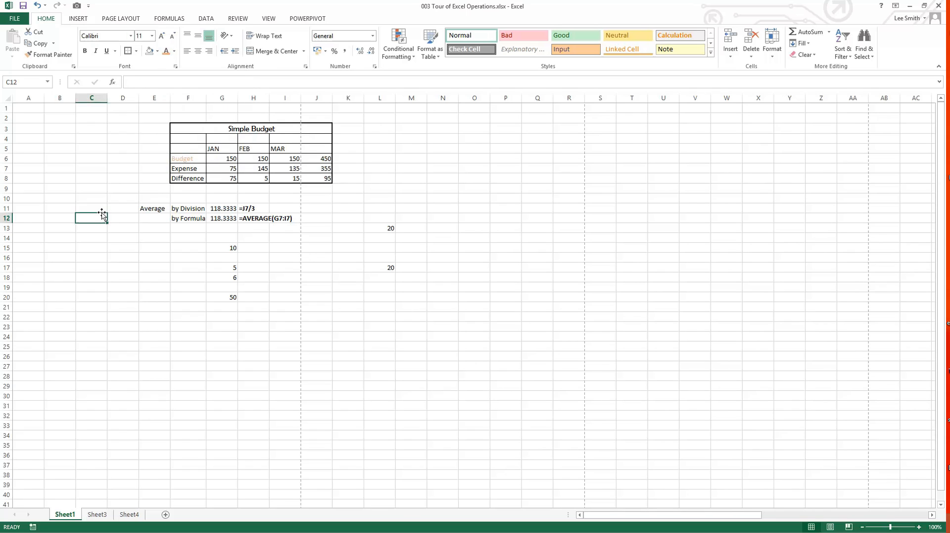
Step: Set the font colour of the Budget label in F6 to black
click(196, 160)
click(174, 51)
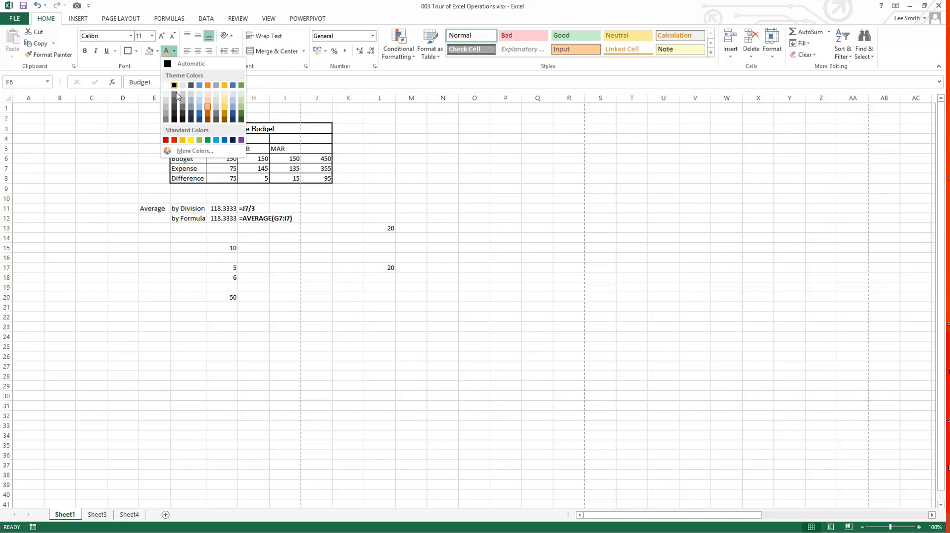
click(175, 86)
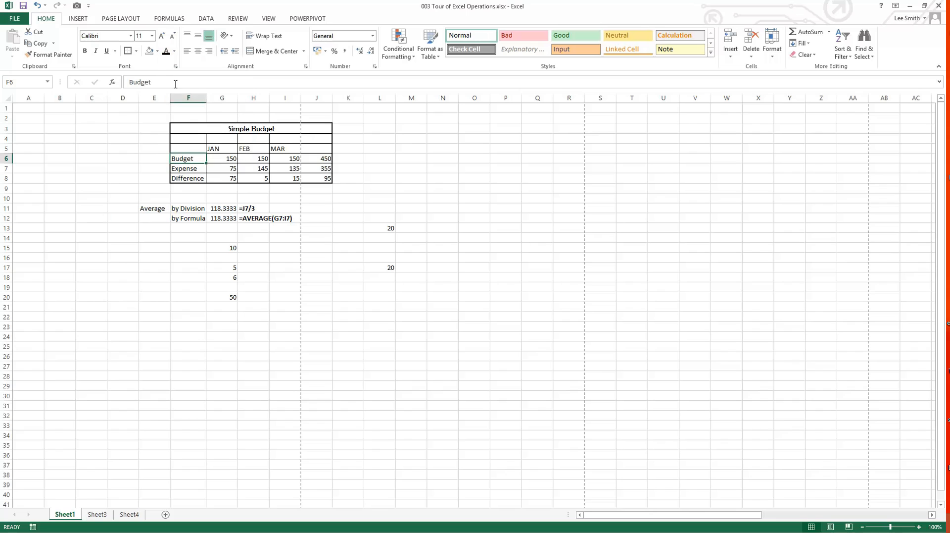
click(129, 167)
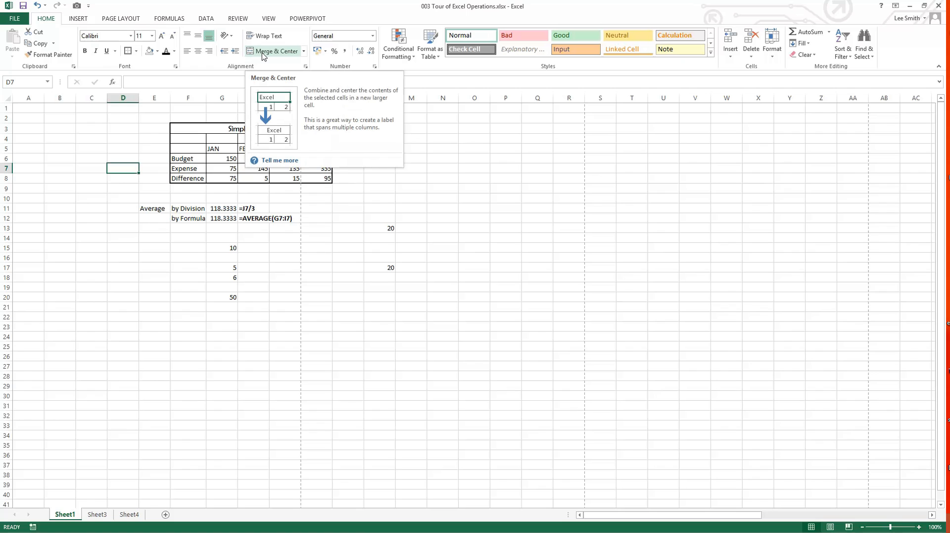
Step: Enter the sentence "The quick brown fox jumped over the lazy dog." in cell N3
click(219, 129)
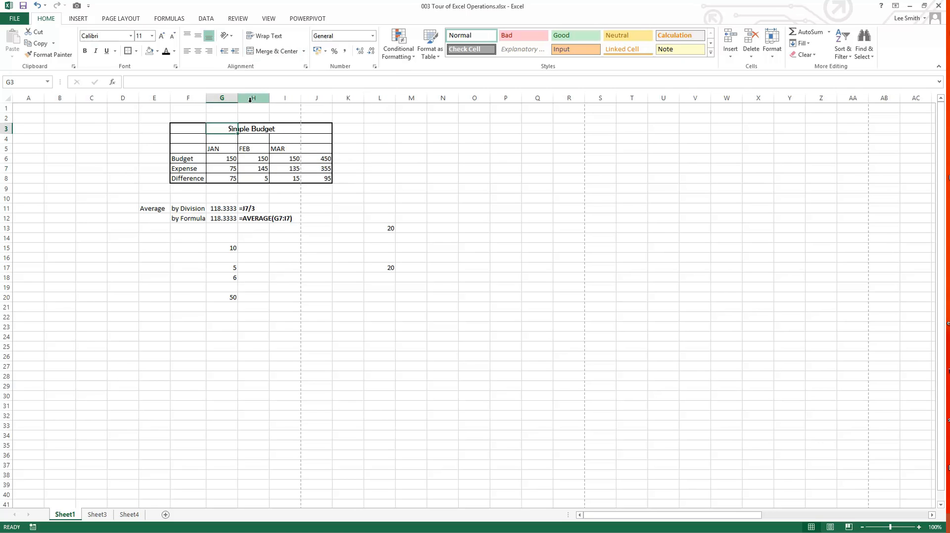
click(427, 151)
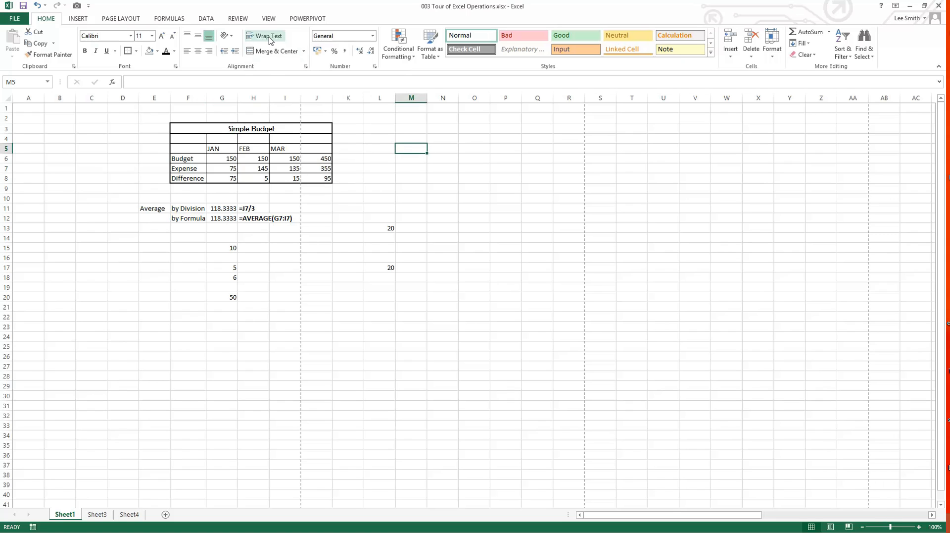
click(444, 131)
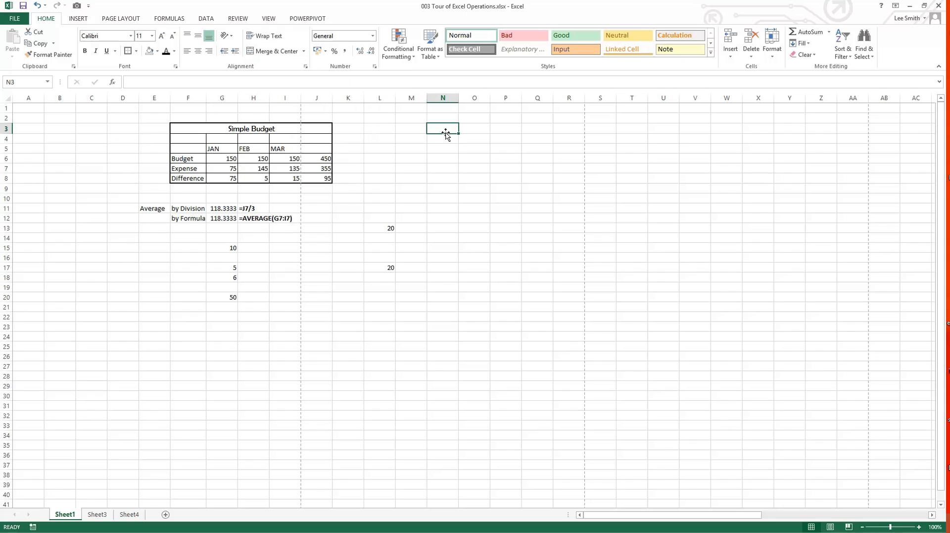
text(The )
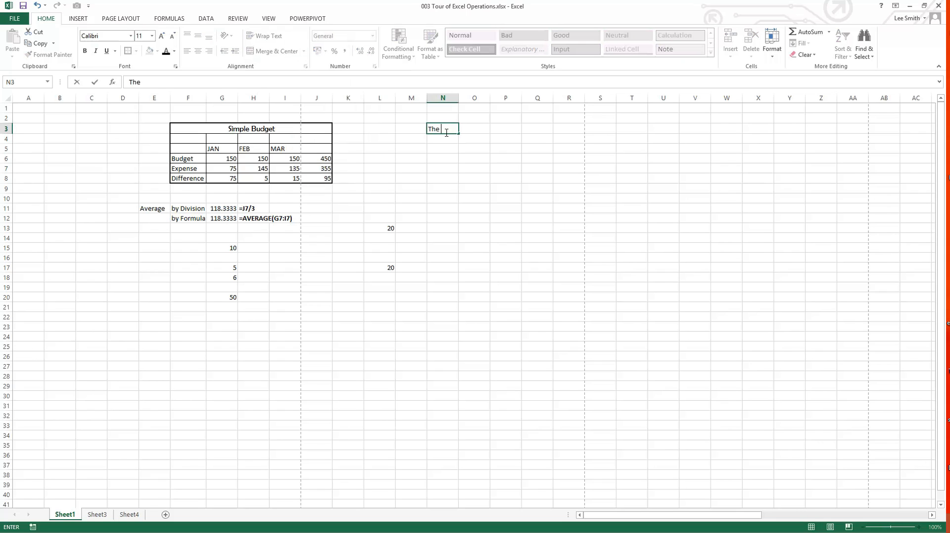
text(quick brown fox j)
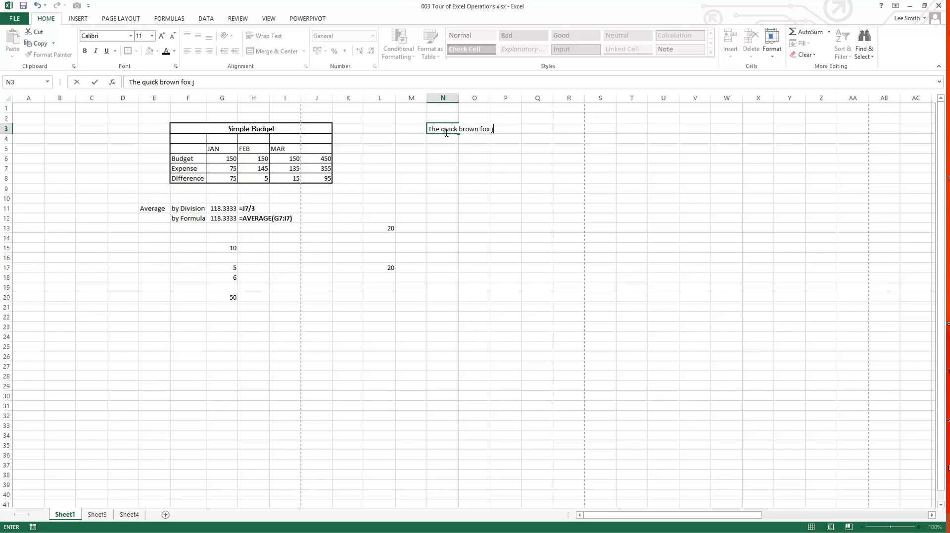
text(umpred)
key(BackSpace)
key(BackSpace)
text(ed over the lazy dog.)
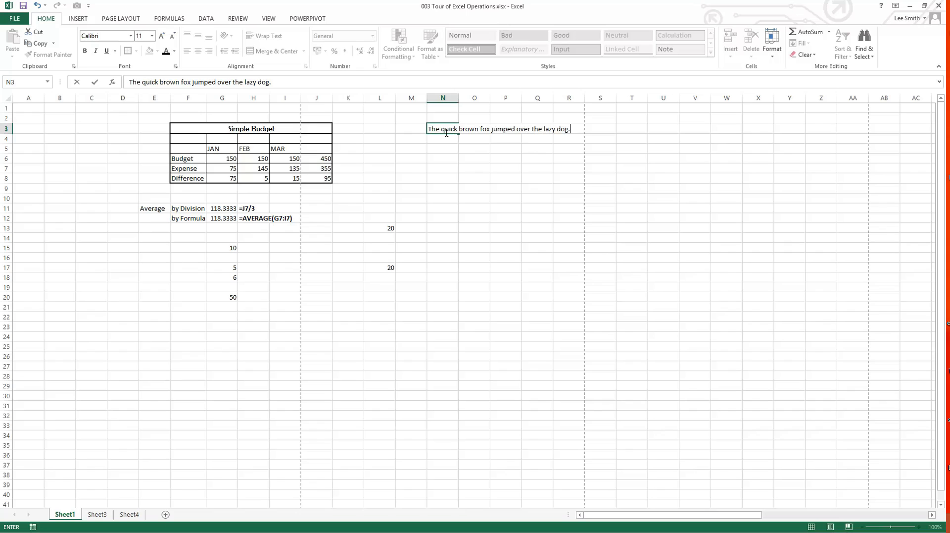
key(Return)
Step: Turn on text wrapping for the sentence in cell N3
click(447, 132)
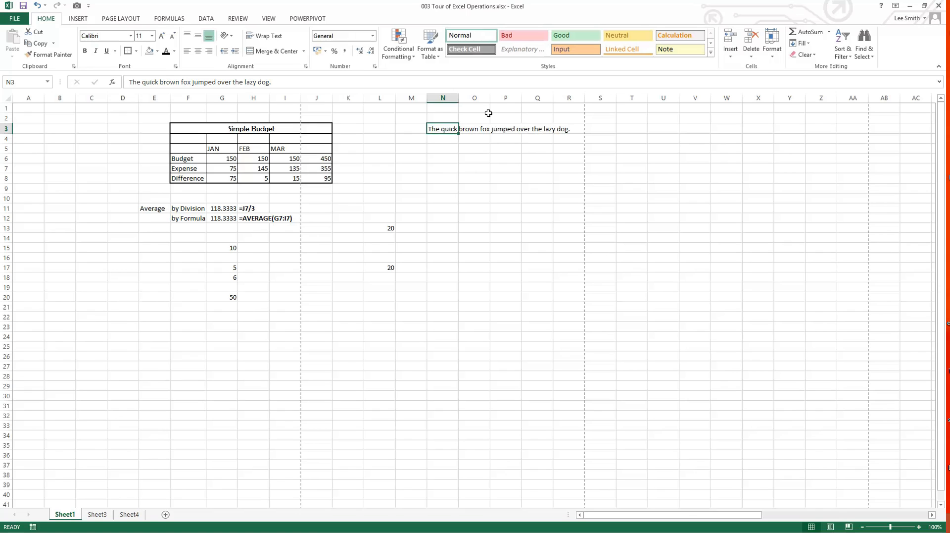
drag(499, 113, 509, 223)
click(444, 130)
click(261, 37)
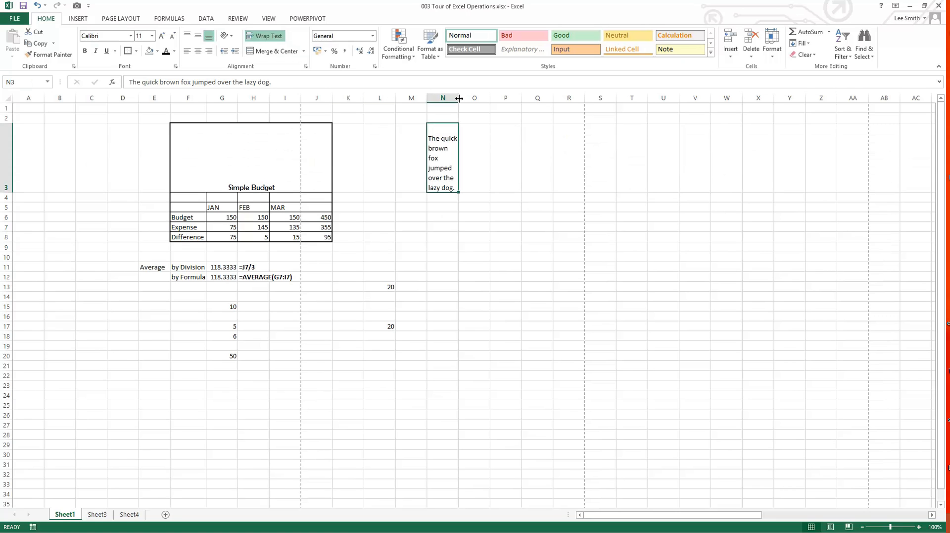
Step: Widen column N so the sentence in N3 wraps onto two lines, and autofit the height of row 3
drag(459, 98, 524, 102)
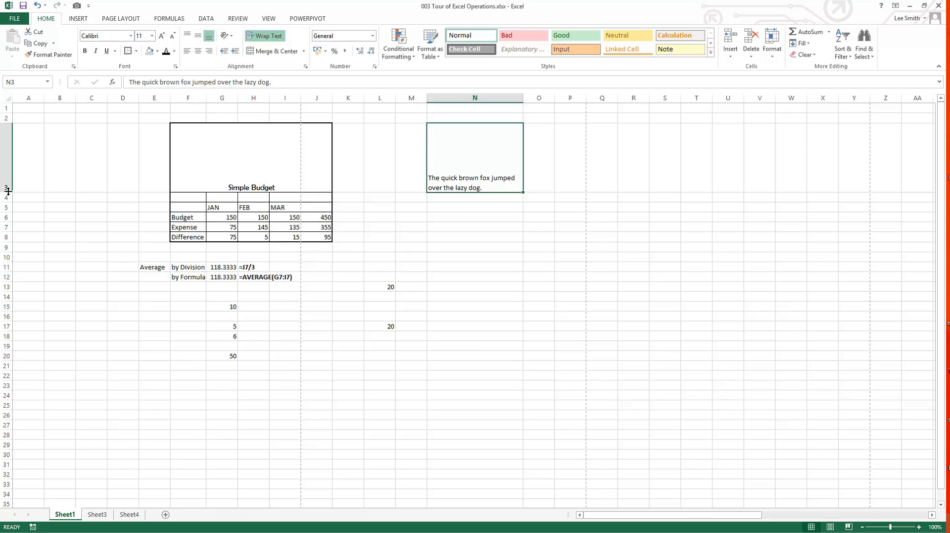
mouse_move(8, 191)
mouse_down()
mouse_move(1, 145)
mouse_move(7, 184)
mouse_up()
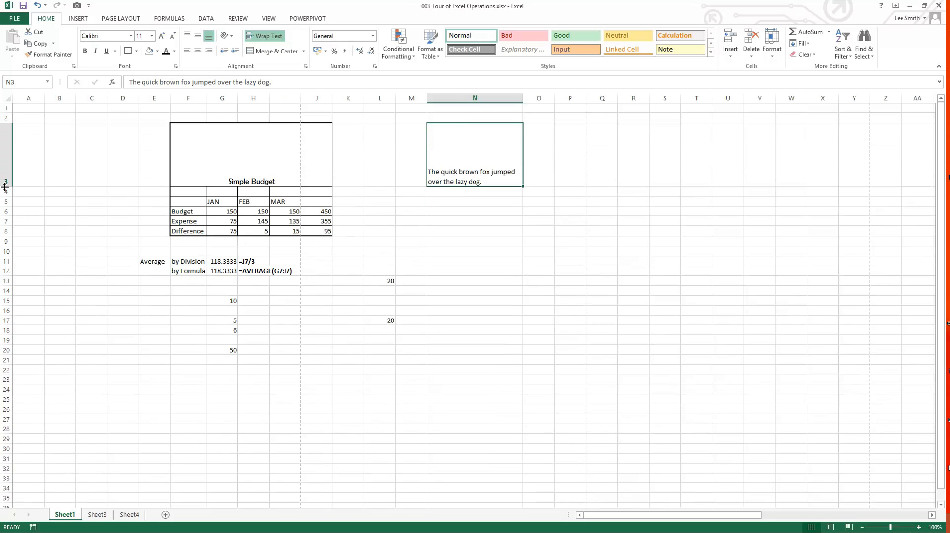
double_click(5, 186)
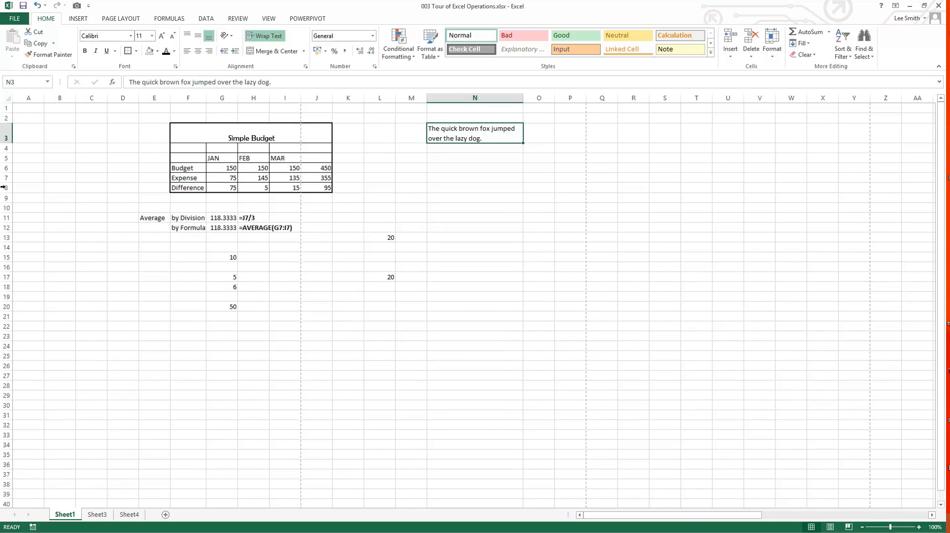
click(78, 191)
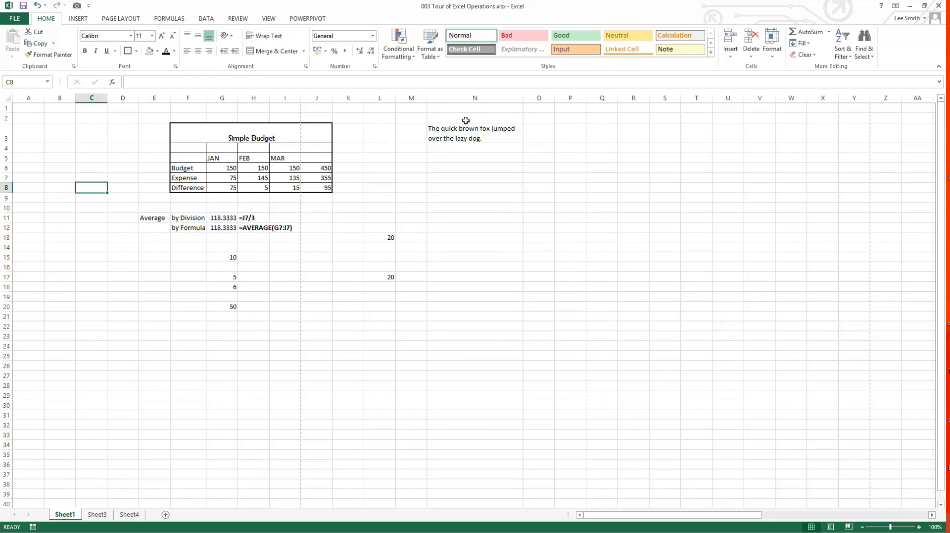
Step: Widen column N further until the N3 sentence fits on one line, and autofit row 3 to it
drag(523, 98, 622, 99)
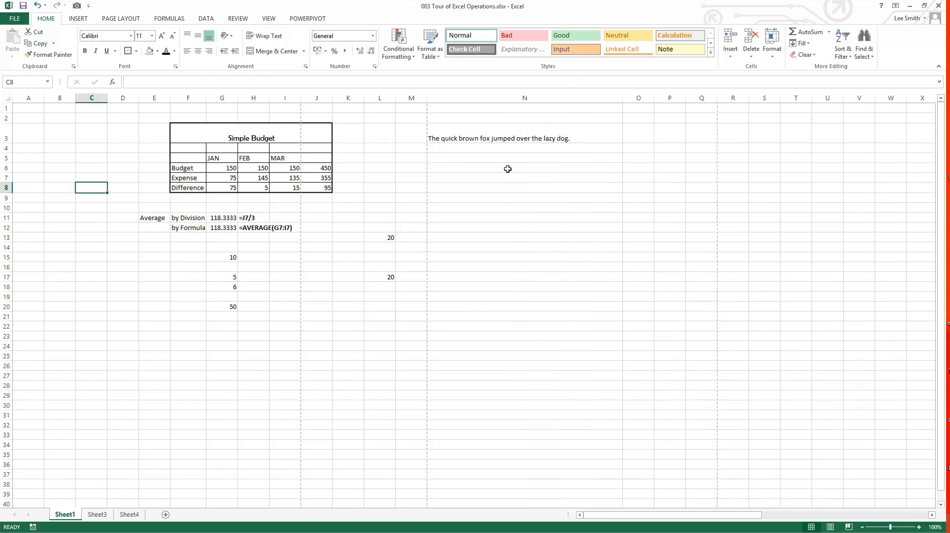
drag(9, 143, 10, 143)
double_click(9, 144)
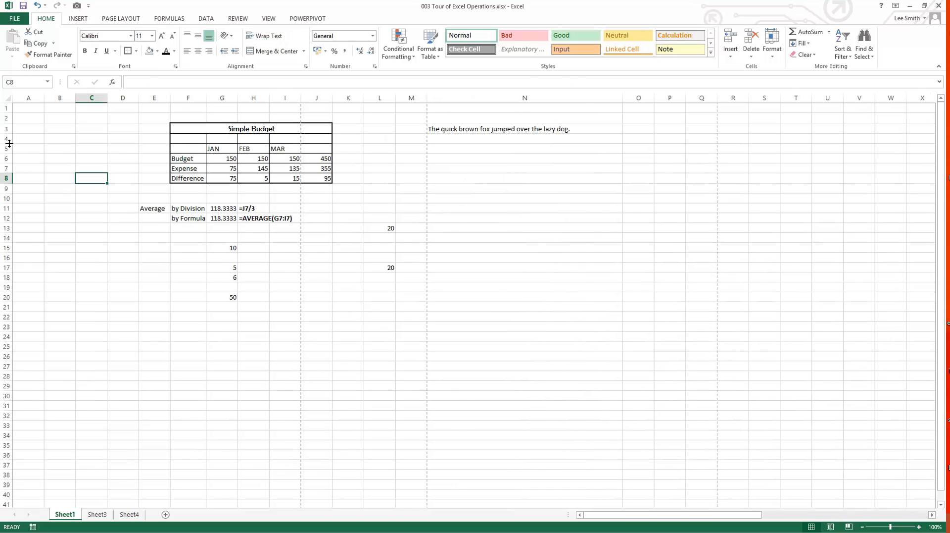
Step: Narrow column N so the N3 sentence wraps onto three lines, and autofit row 3 to show them all
drag(623, 99, 486, 116)
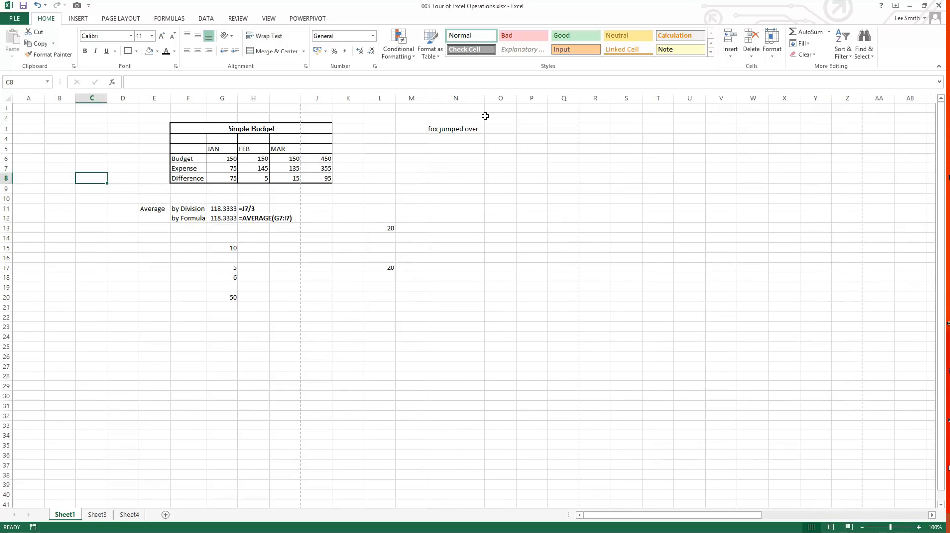
click(450, 128)
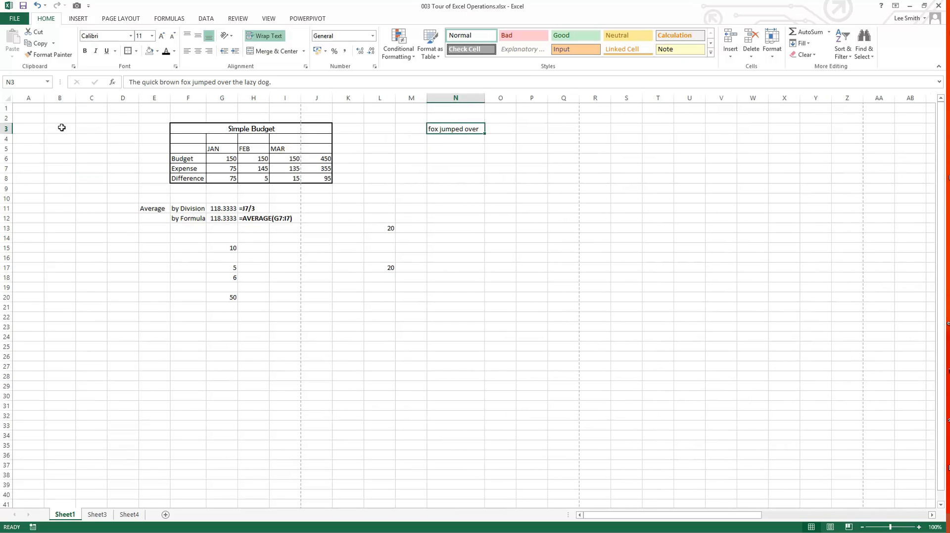
double_click(5, 133)
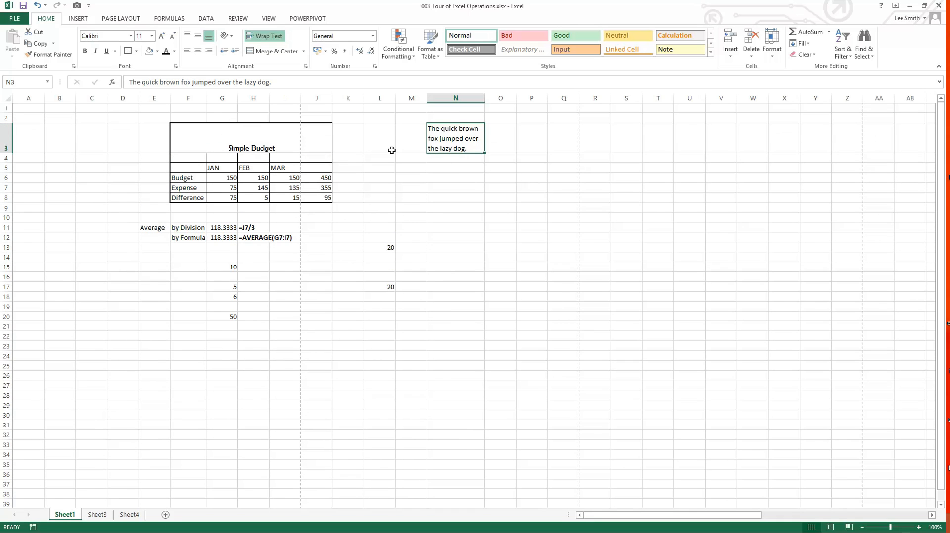
Step: Try centre and right horizontal alignment on the text in N3, and set it to left alignment
click(198, 51)
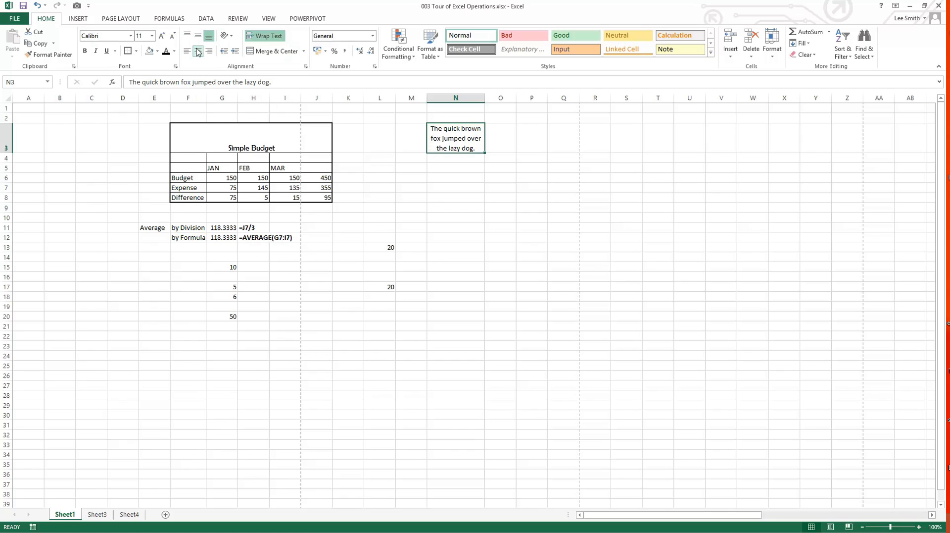
click(210, 51)
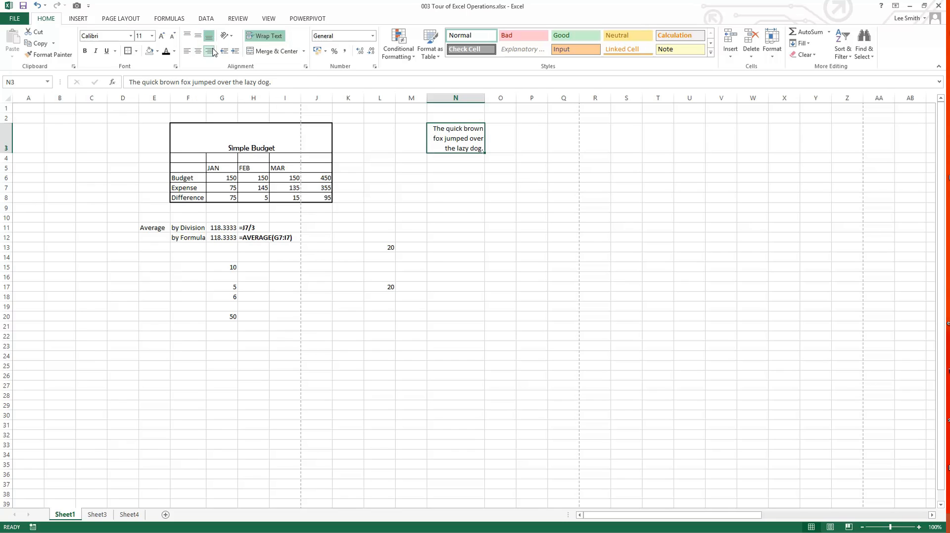
click(188, 51)
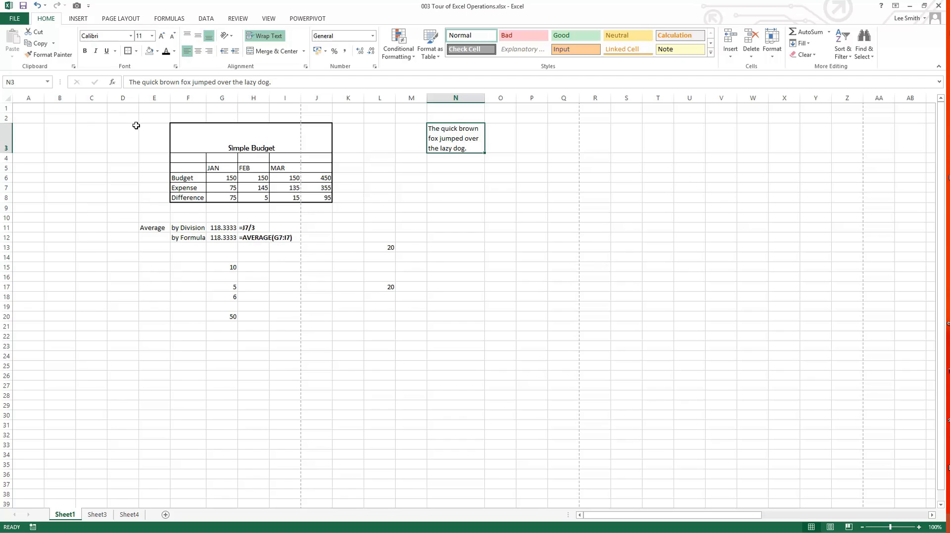
Step: Make row 3 taller, try top and bottom alignment on the N3 text, and set it to middle alignment
drag(11, 153, 8, 192)
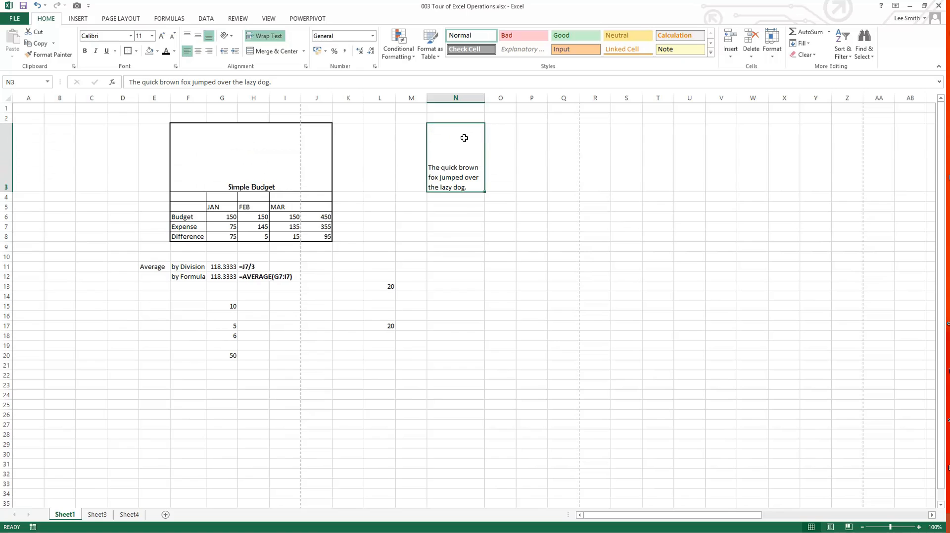
click(190, 37)
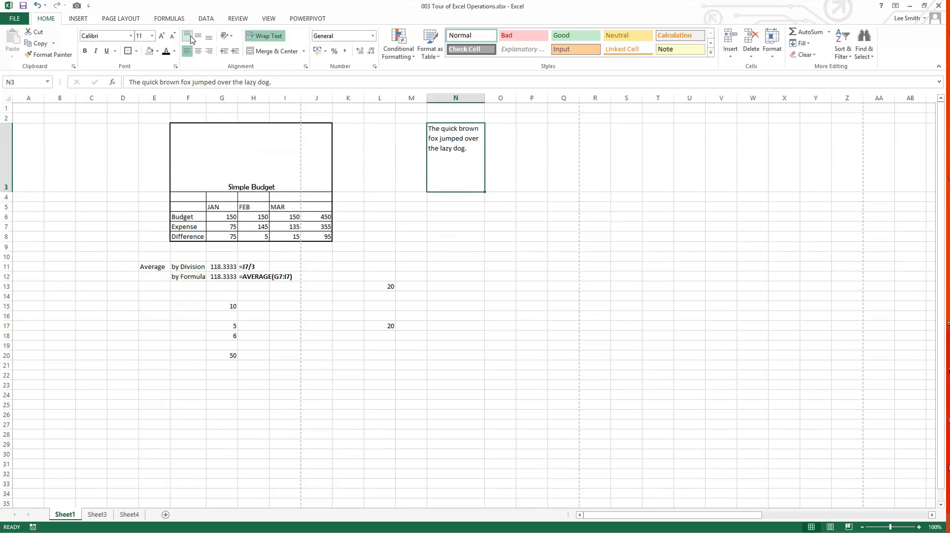
click(198, 37)
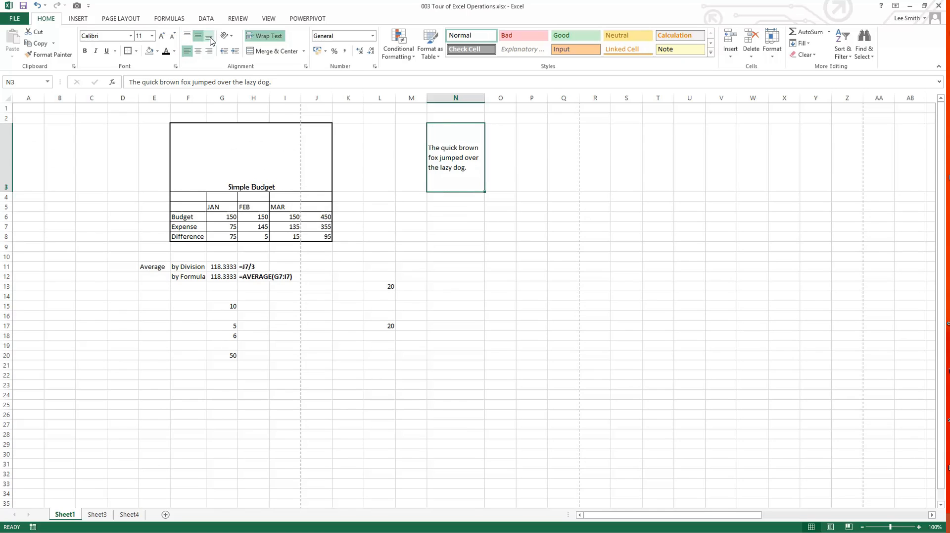
click(210, 38)
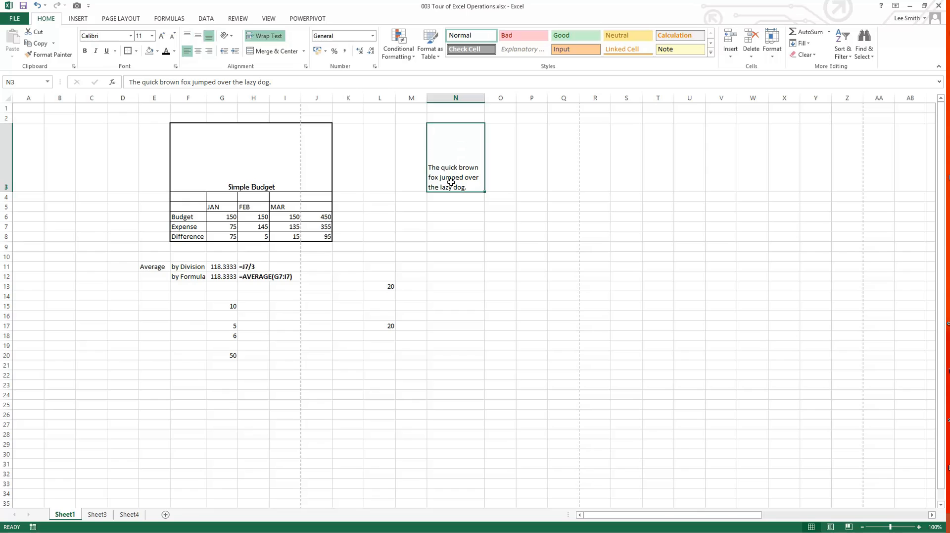
click(197, 40)
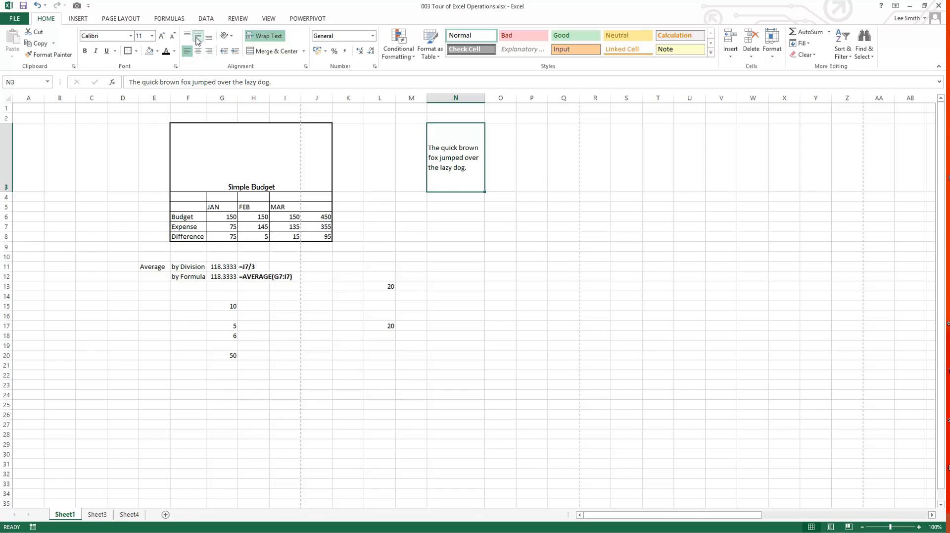
Step: Try the Angle Counterclockwise, Vertical Text and Rotate Text Down orientations on the sentence in N3
click(230, 41)
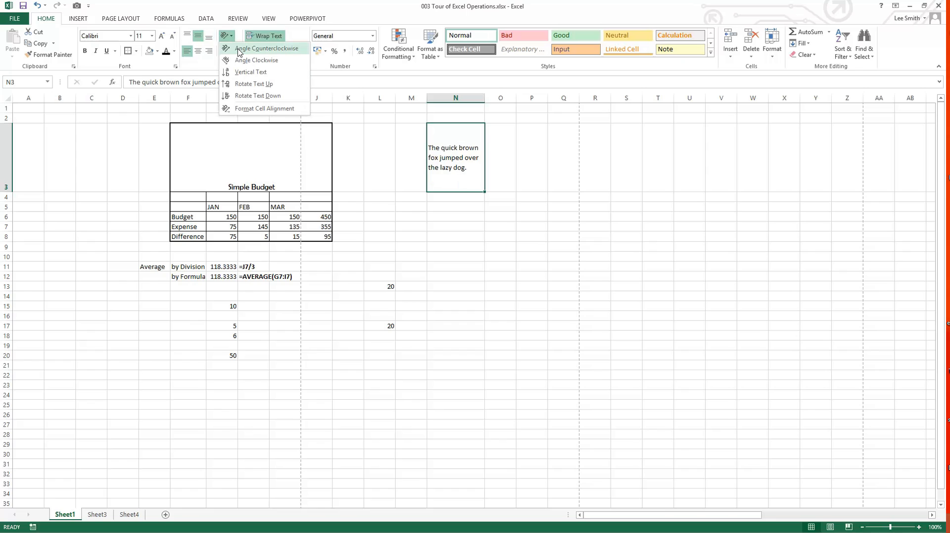
click(239, 51)
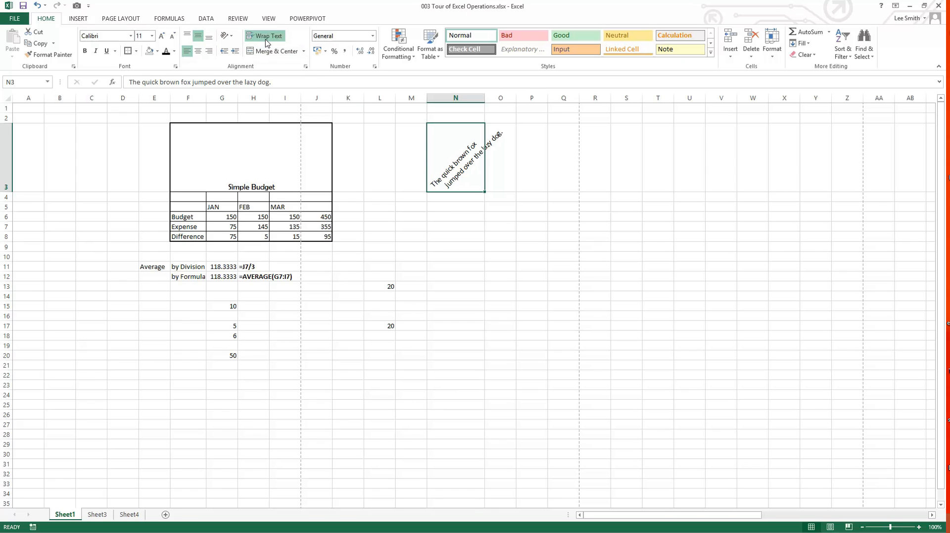
click(234, 40)
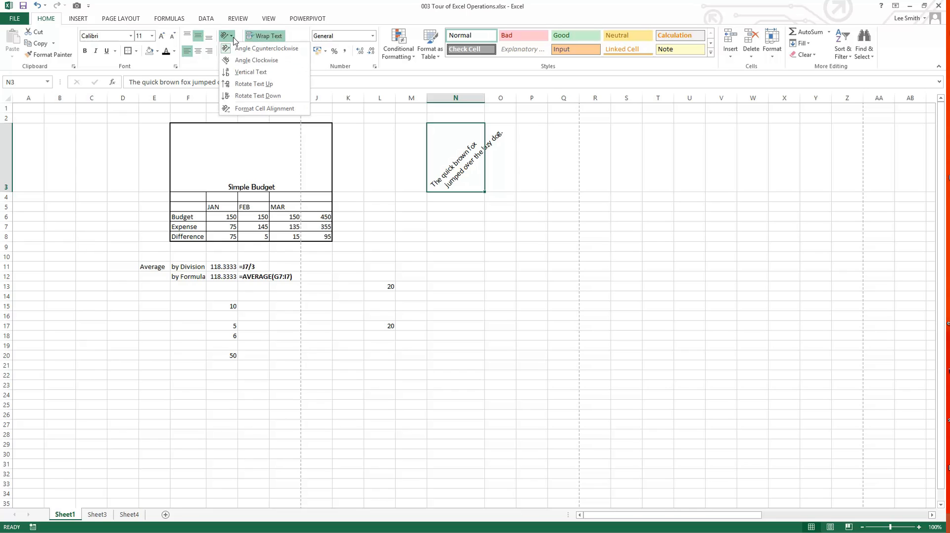
click(249, 72)
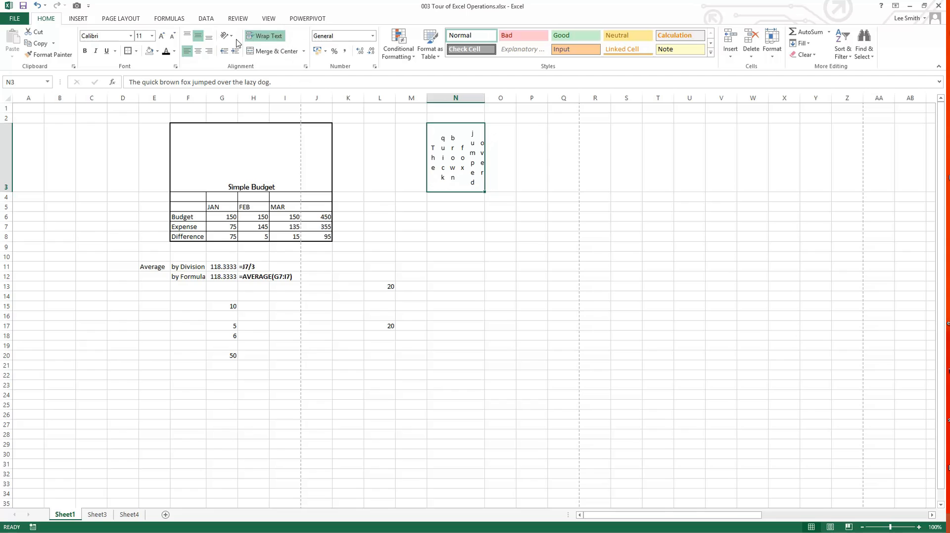
click(230, 38)
click(246, 96)
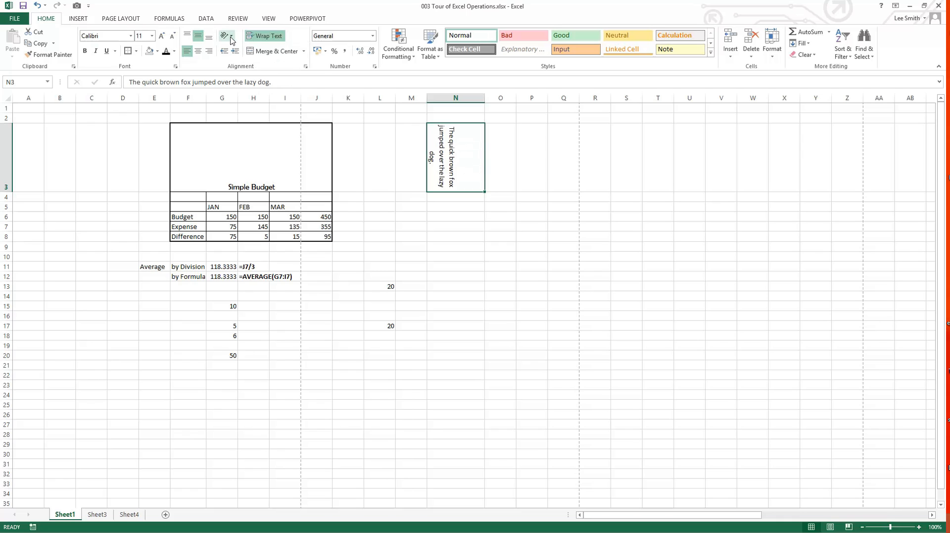
Step: Set a custom orientation in N3's cell format so the text slopes diagonally downward, and widen column N
right_click(436, 151)
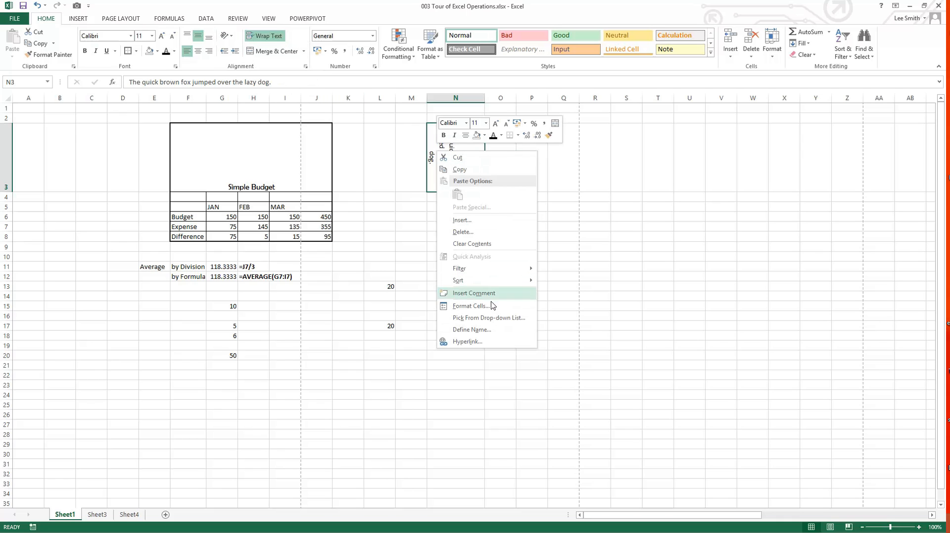
click(491, 310)
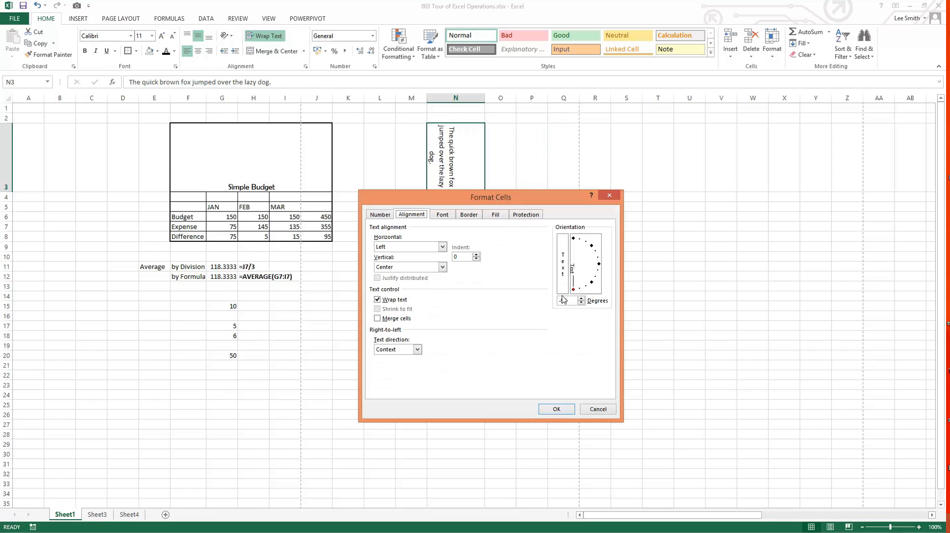
mouse_move(573, 293)
mouse_down()
mouse_move(587, 293)
mouse_move(589, 245)
mouse_move(600, 250)
mouse_move(606, 285)
mouse_up()
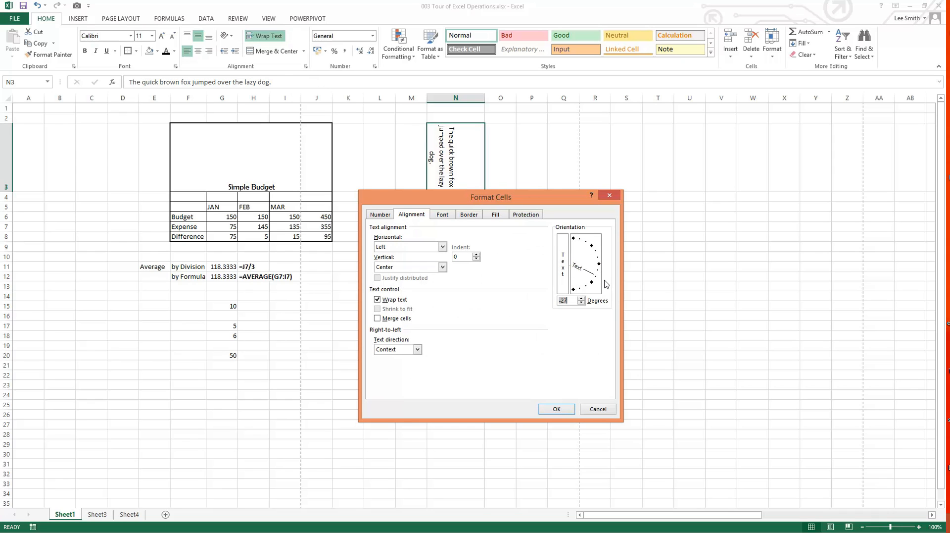
click(557, 409)
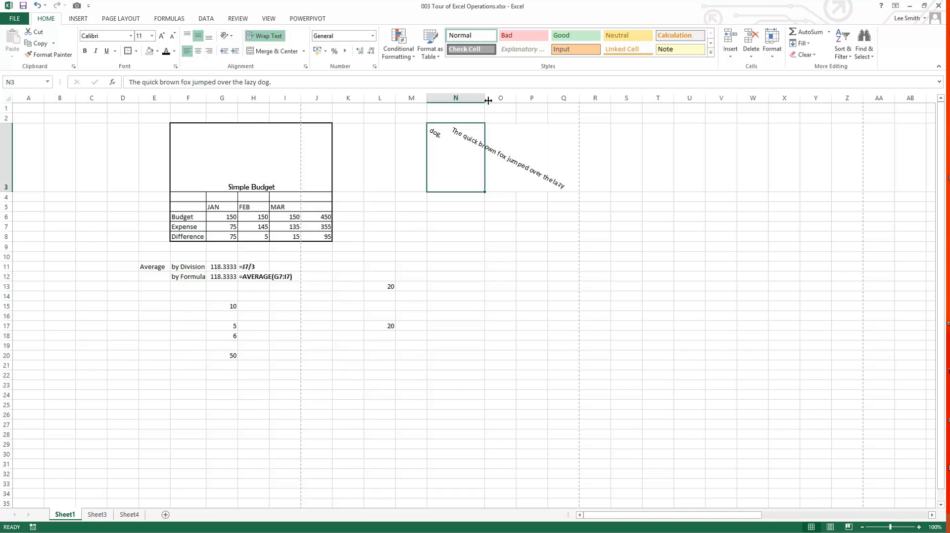
drag(496, 101, 543, 101)
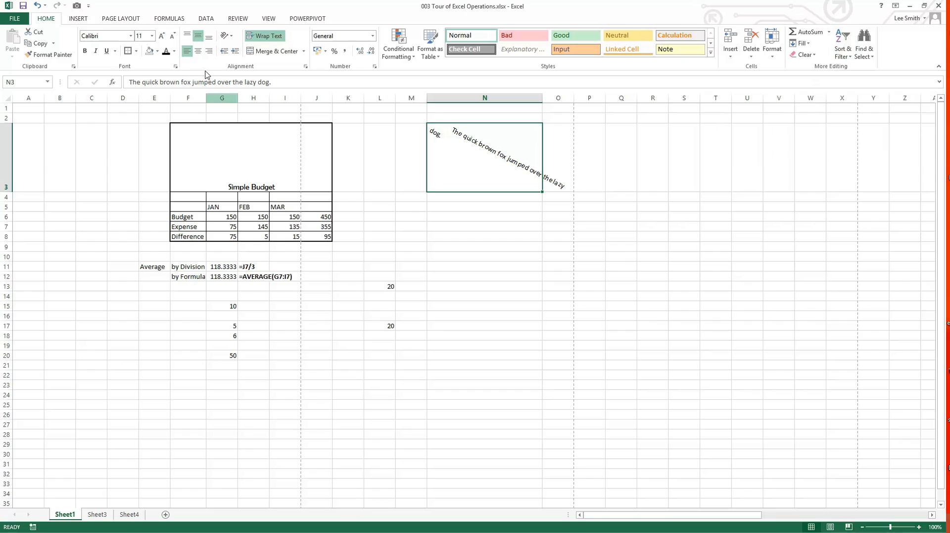
Step: Look through the ribbon's insert, page layout, formula, data and review commands, and return to the home commands
click(79, 19)
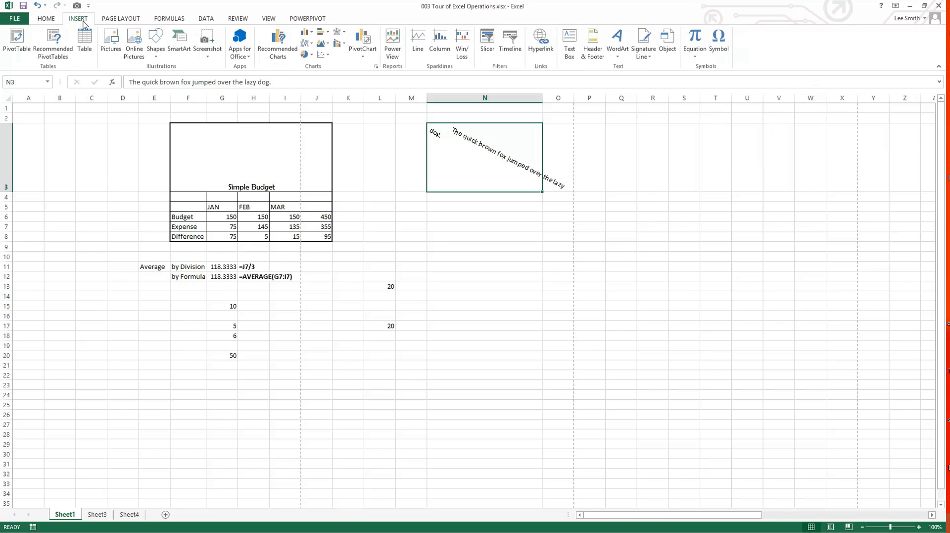
click(121, 18)
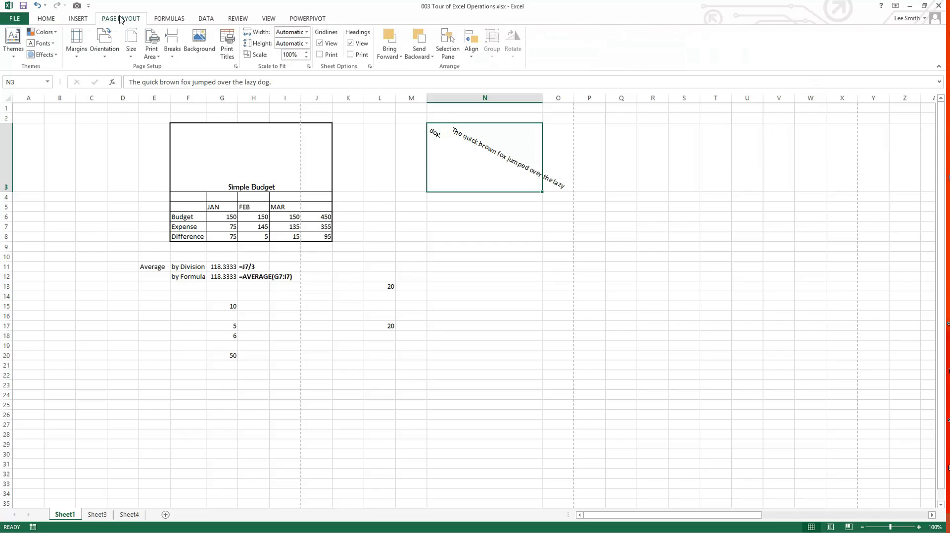
click(166, 20)
click(208, 21)
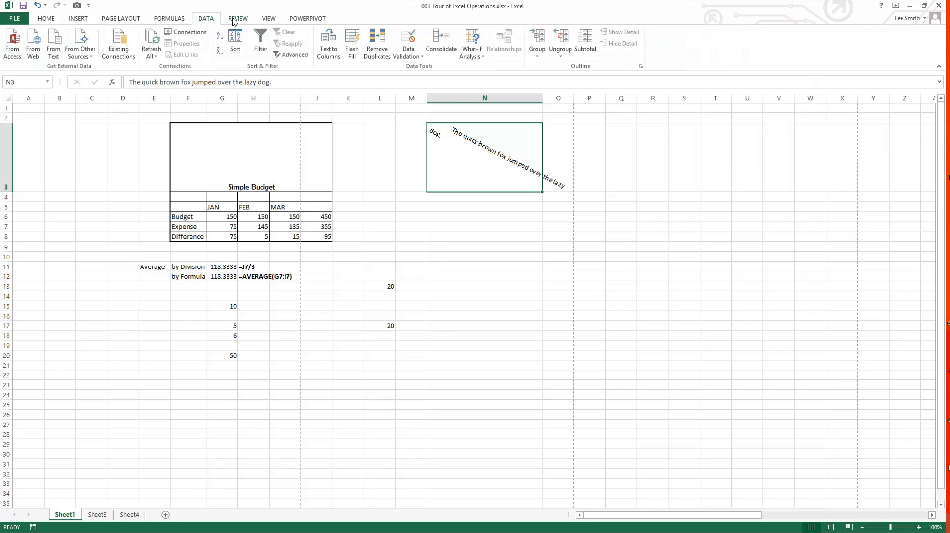
click(248, 20)
click(46, 20)
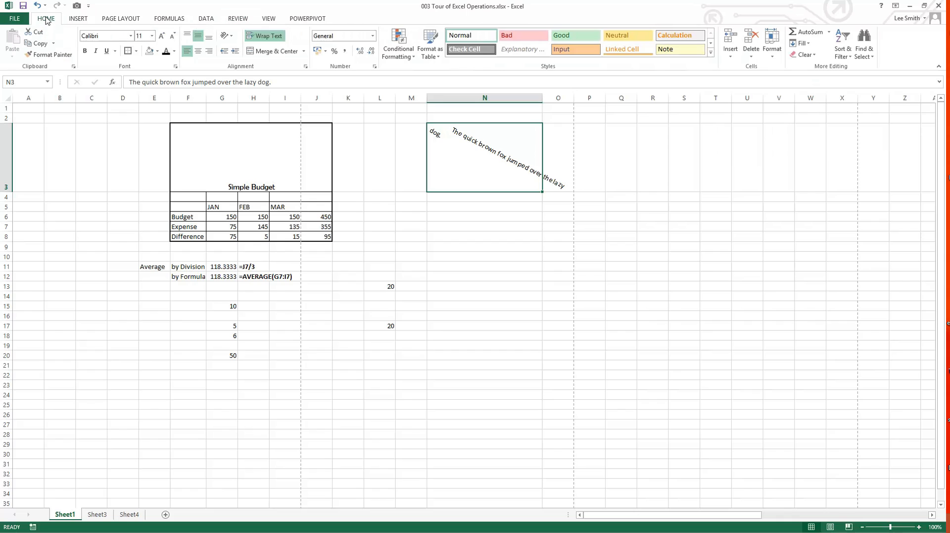